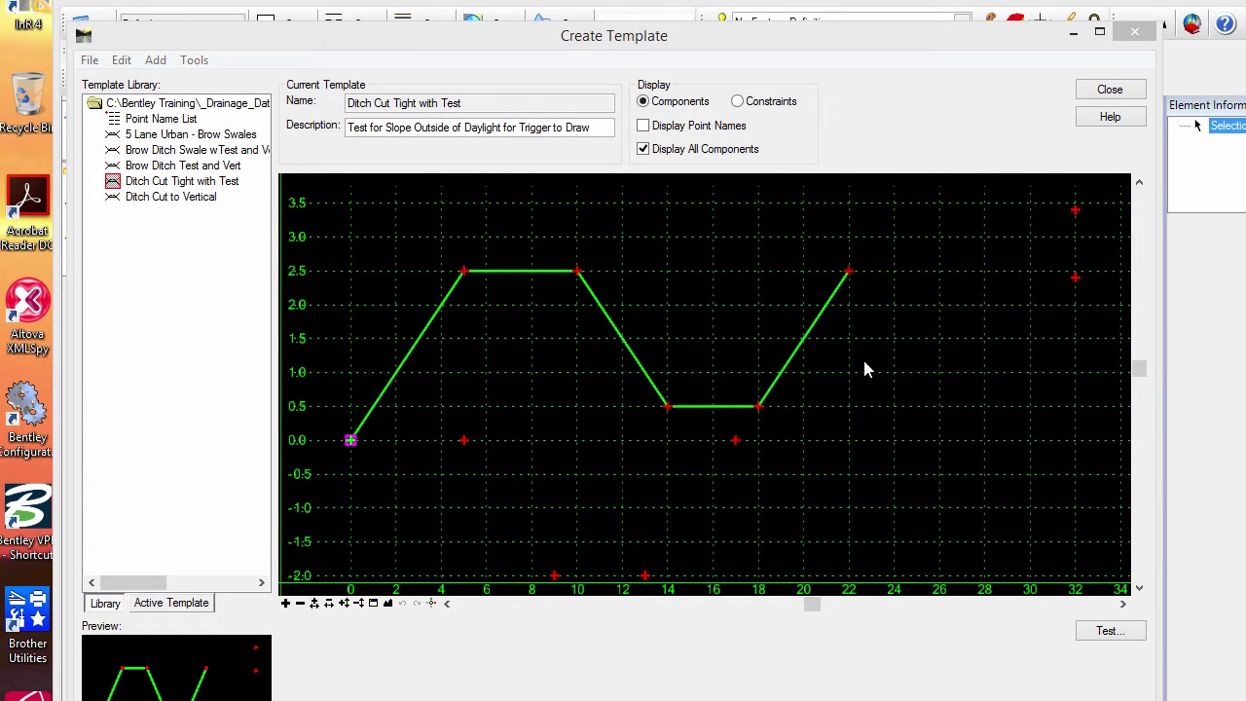
Step: Open the end-condition test for Ditch Cut Tight with Test and centre the graph
scroll(864, 358, "down", 2)
middle_click_drag(872, 330, 737, 420)
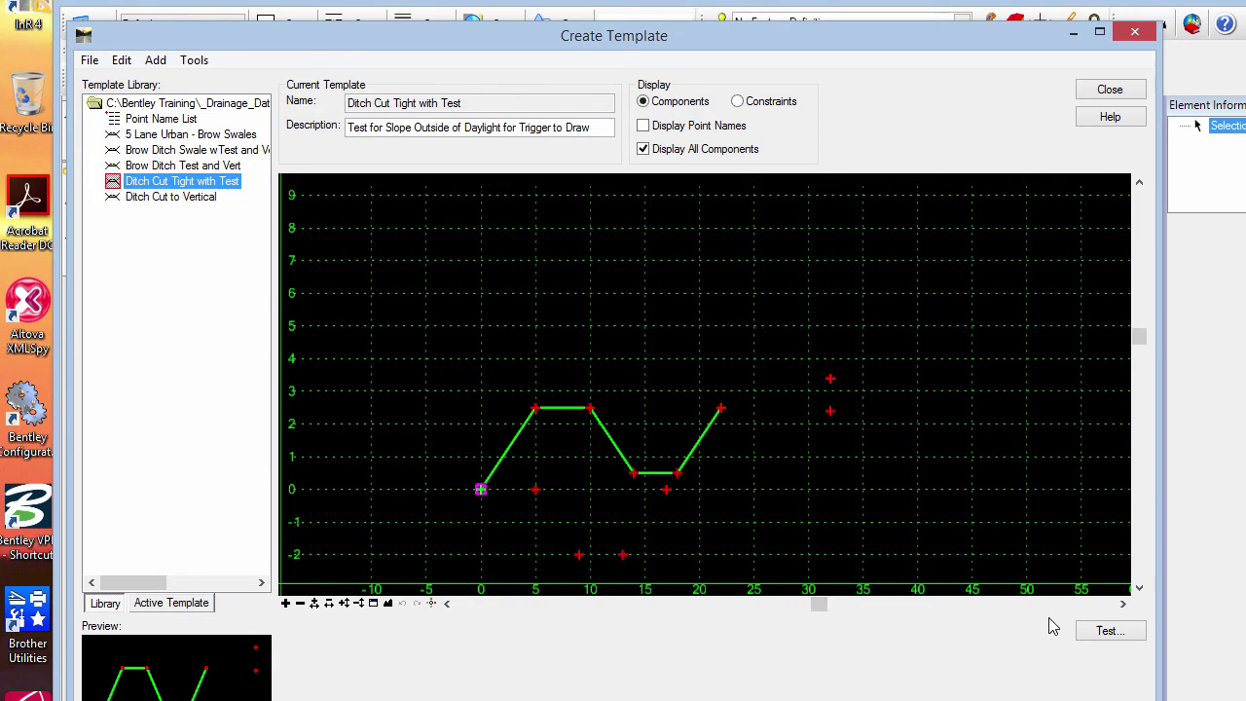
left_click(1109, 631)
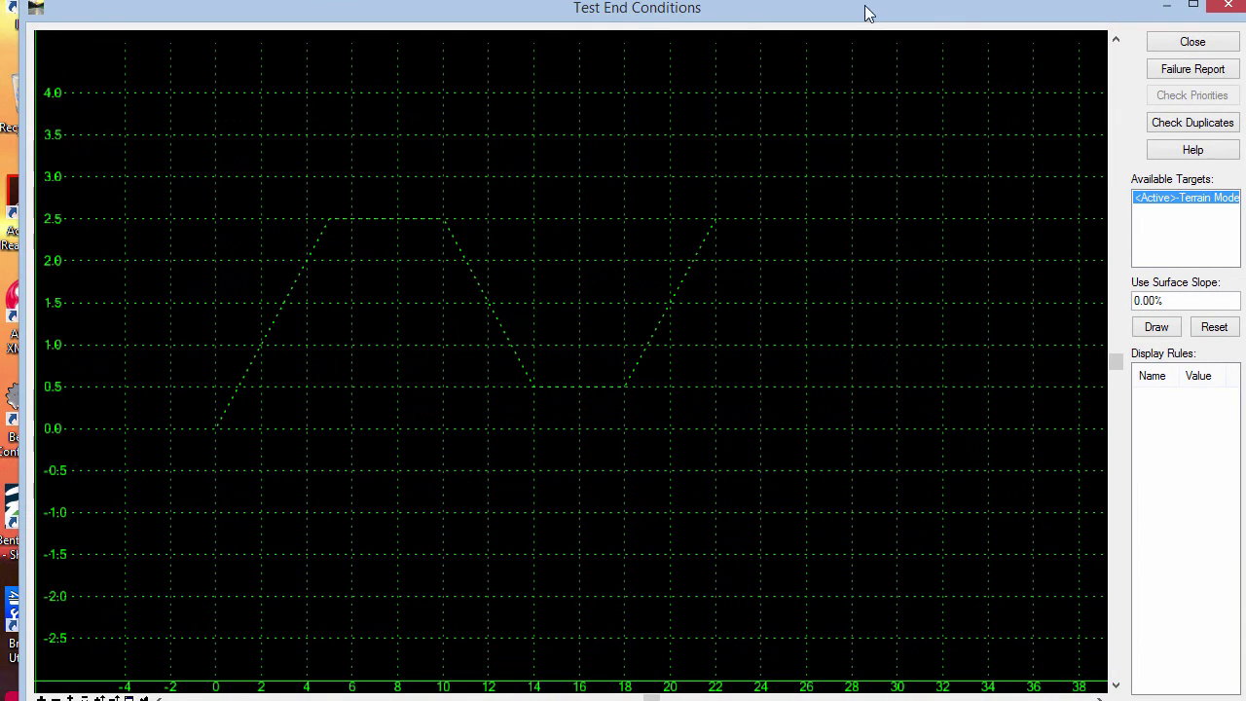
scroll(724, 437, "down", 4)
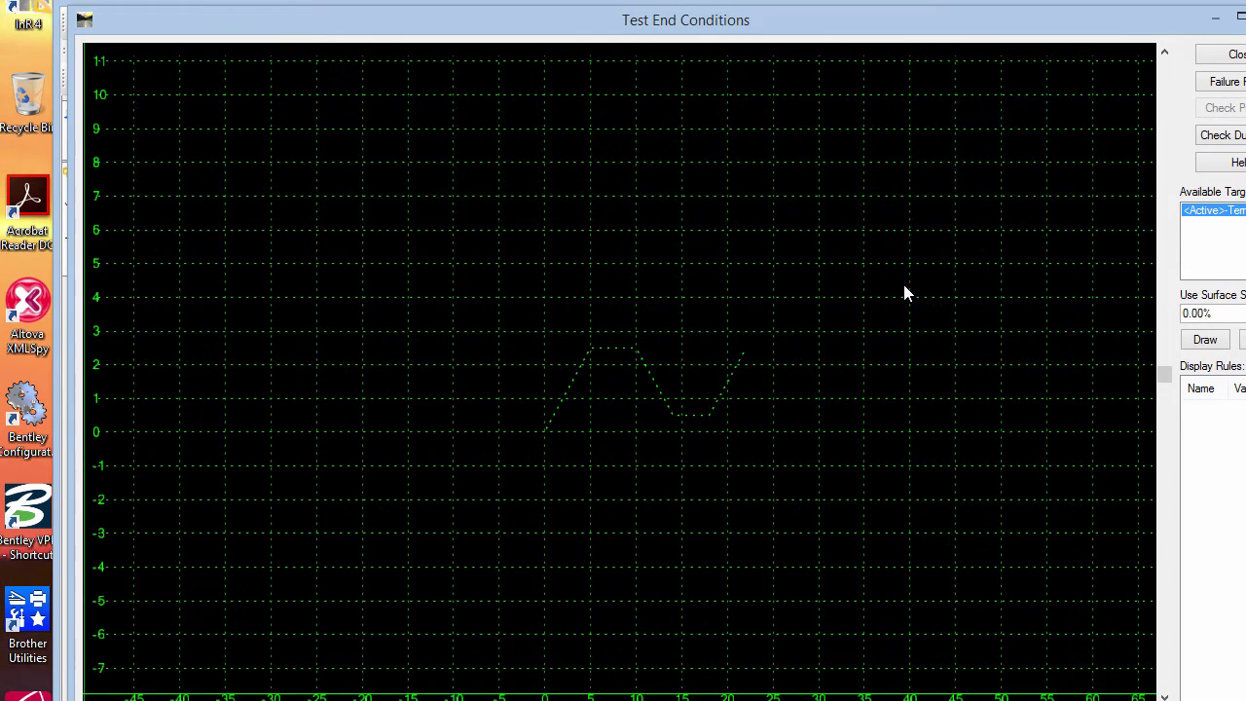
scroll(903, 292, "down", 1)
middle_click_drag(802, 330, 660, 453)
scroll(832, 288, "down", 1)
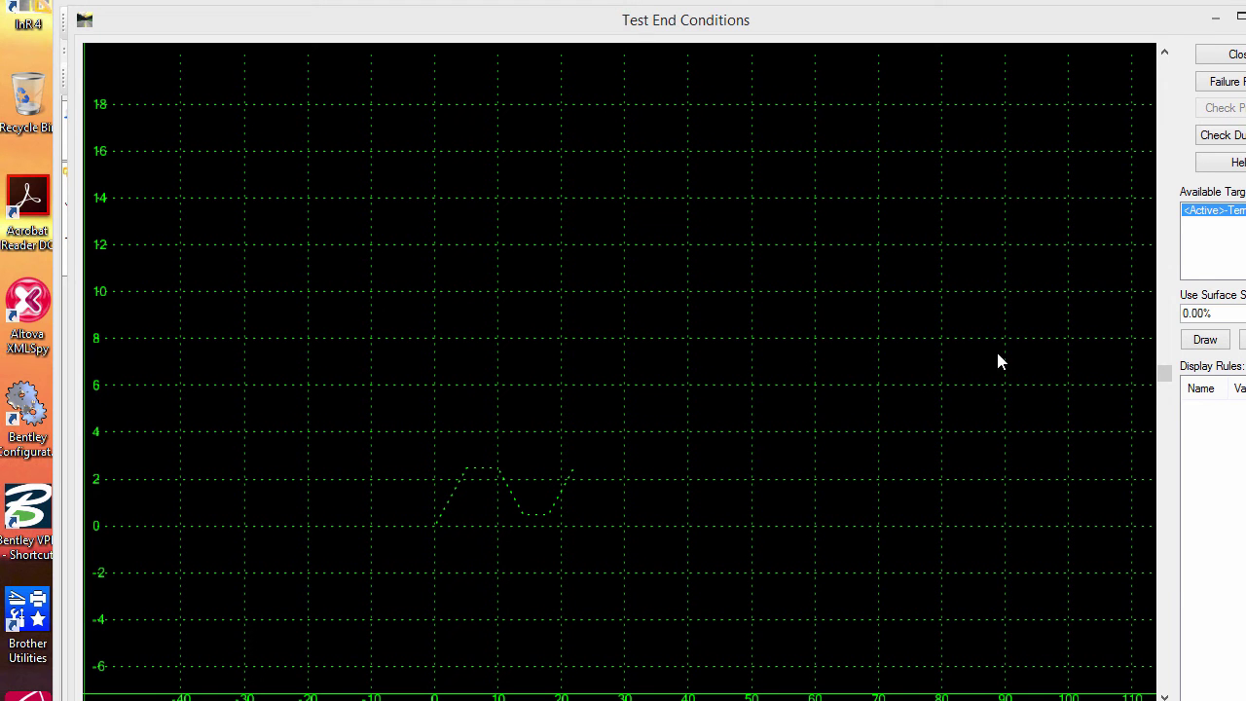
Step: Draw the test with surface slopes of 0%, 5% and -5%
left_click(1207, 339)
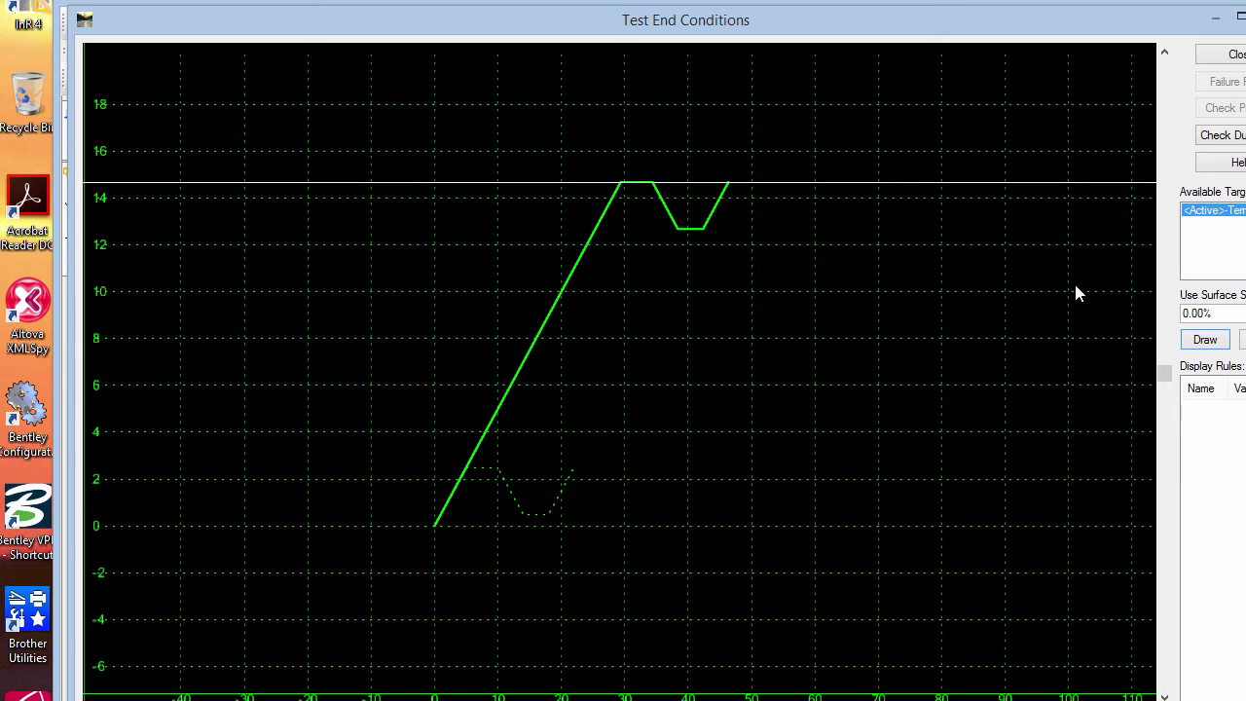
left_click(1189, 316)
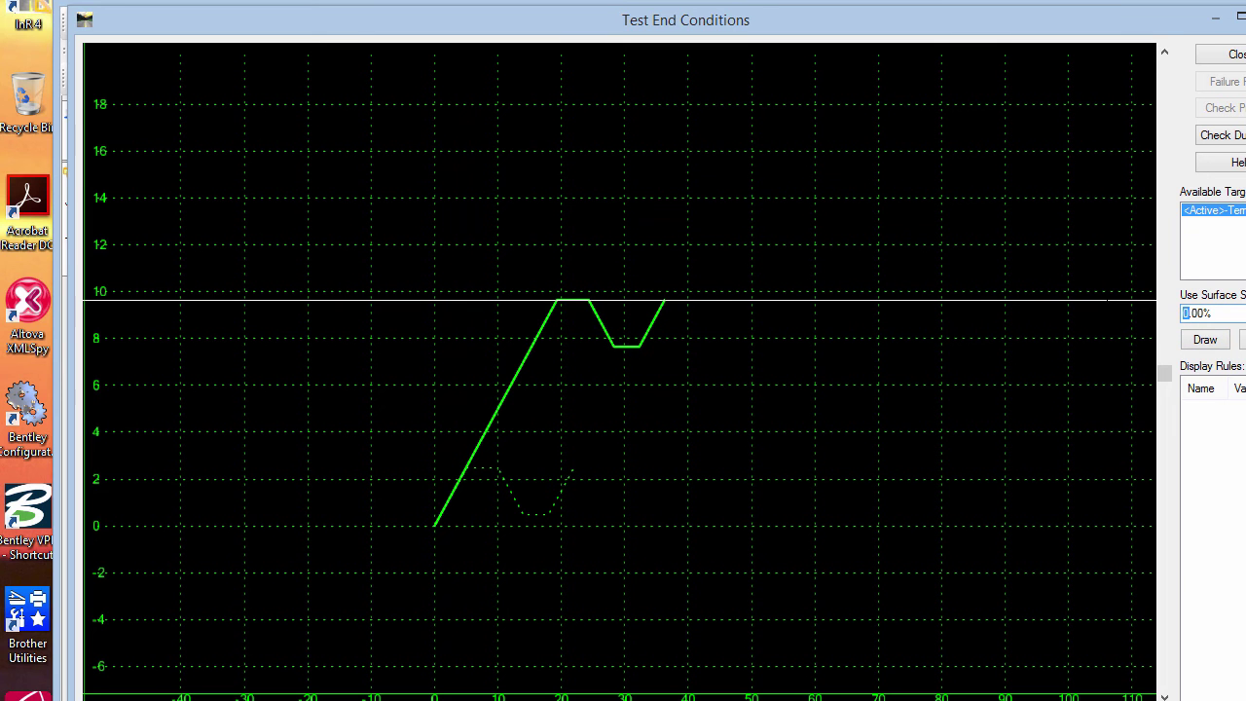
left_click(1203, 341)
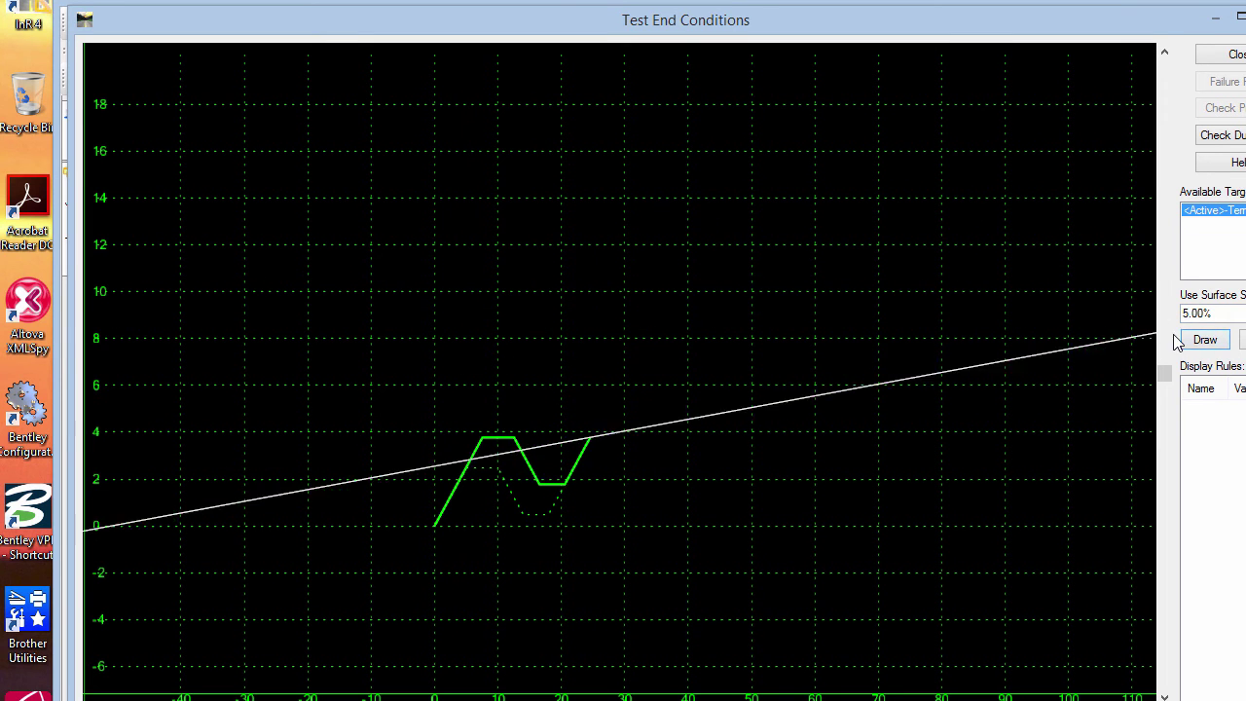
left_click_drag(1191, 314, 1182, 314)
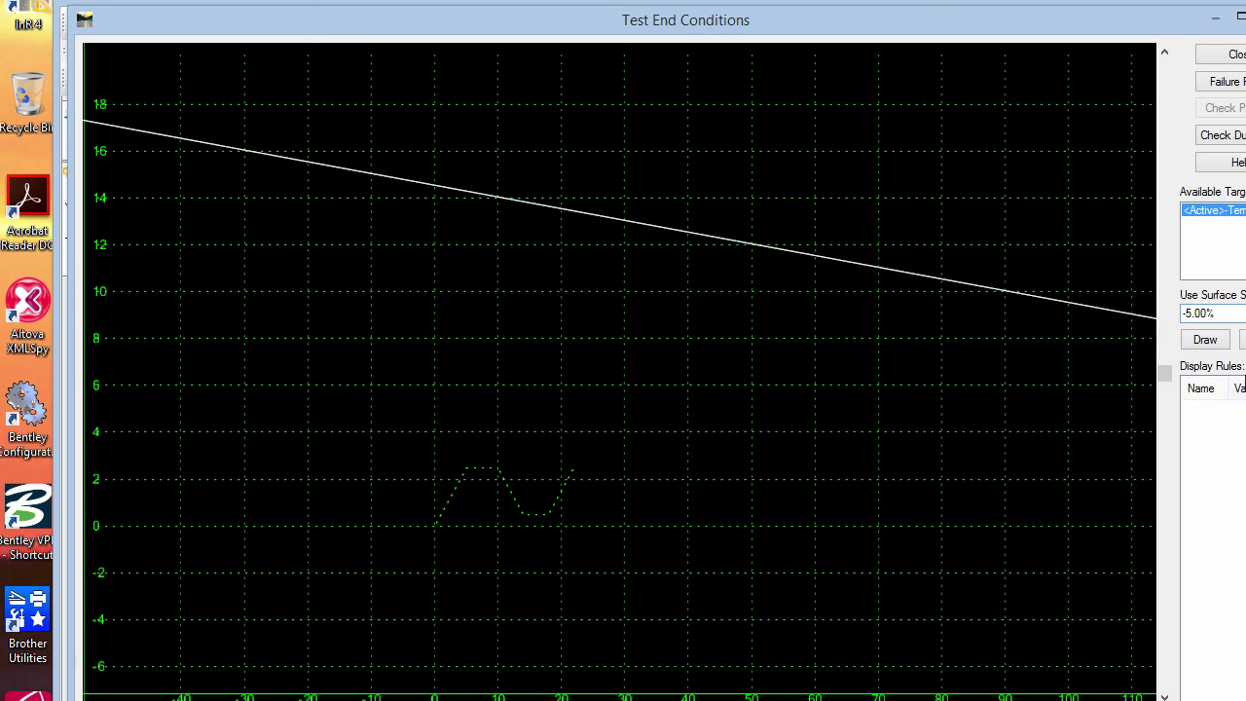
Step: Redraw the test at 5% and -4% surface slopes, then close the test window
key("BackSpace")
left_click(1205, 340)
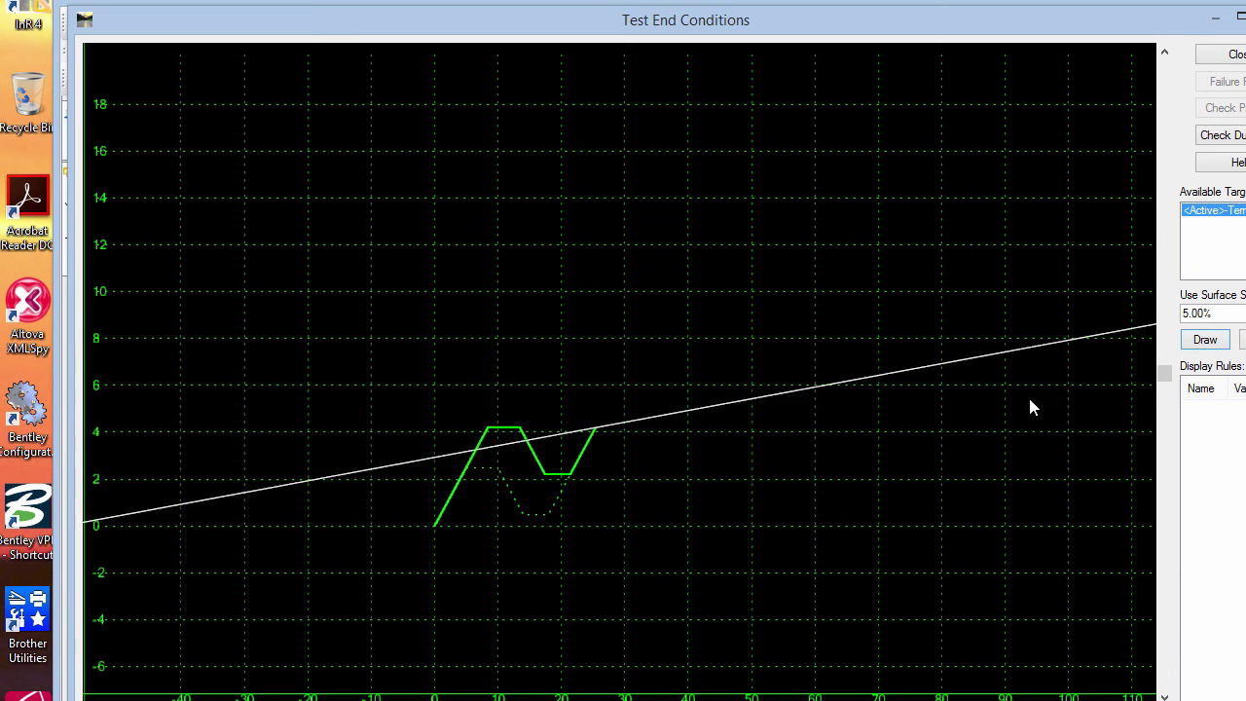
left_click(1183, 313)
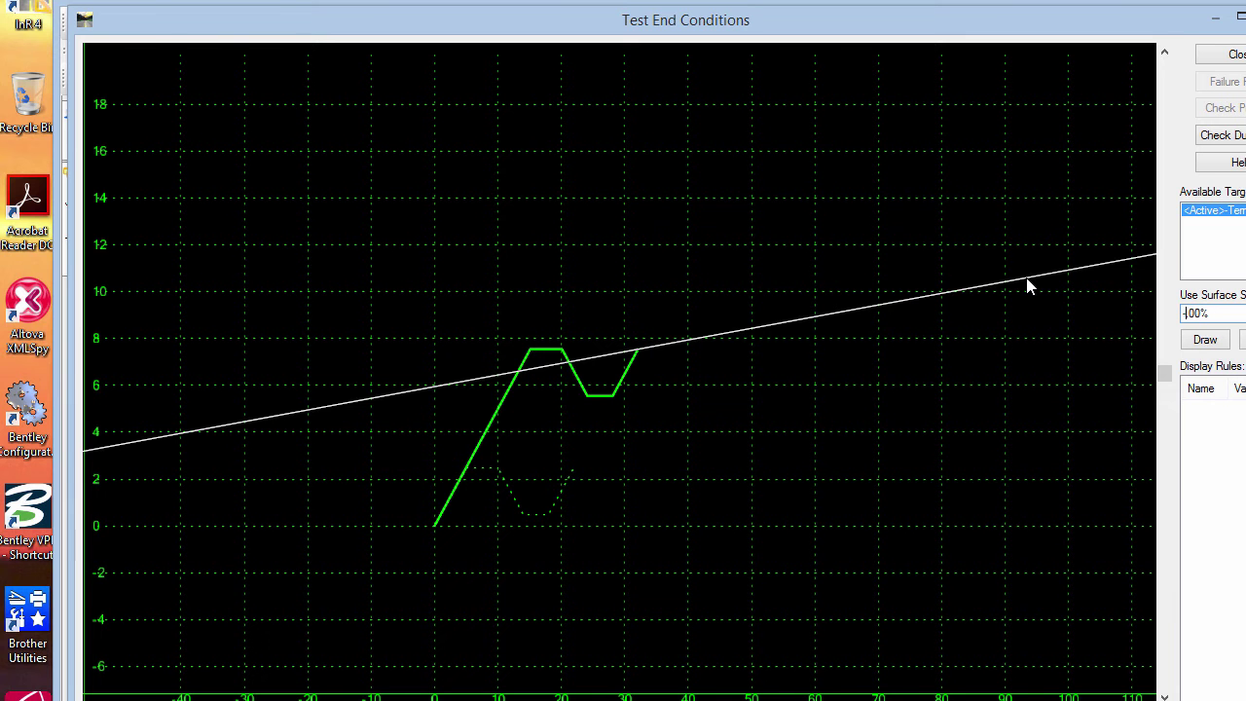
left_click(1207, 340)
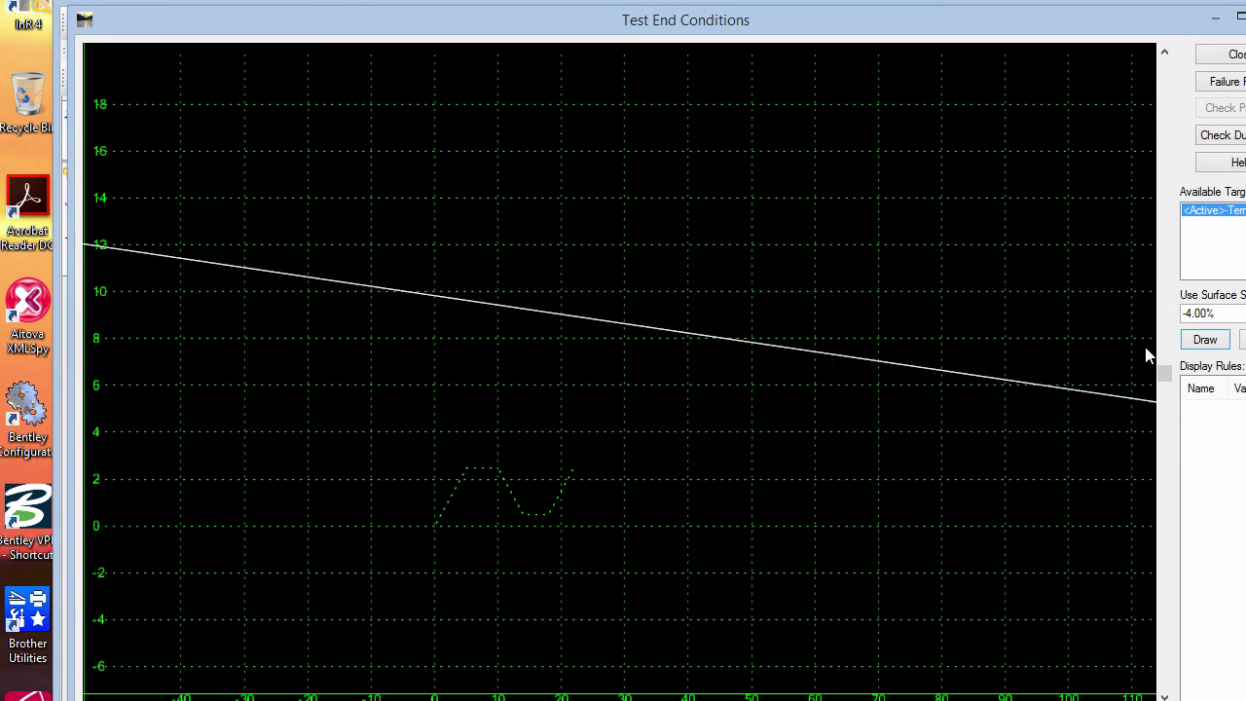
left_click(1224, 58)
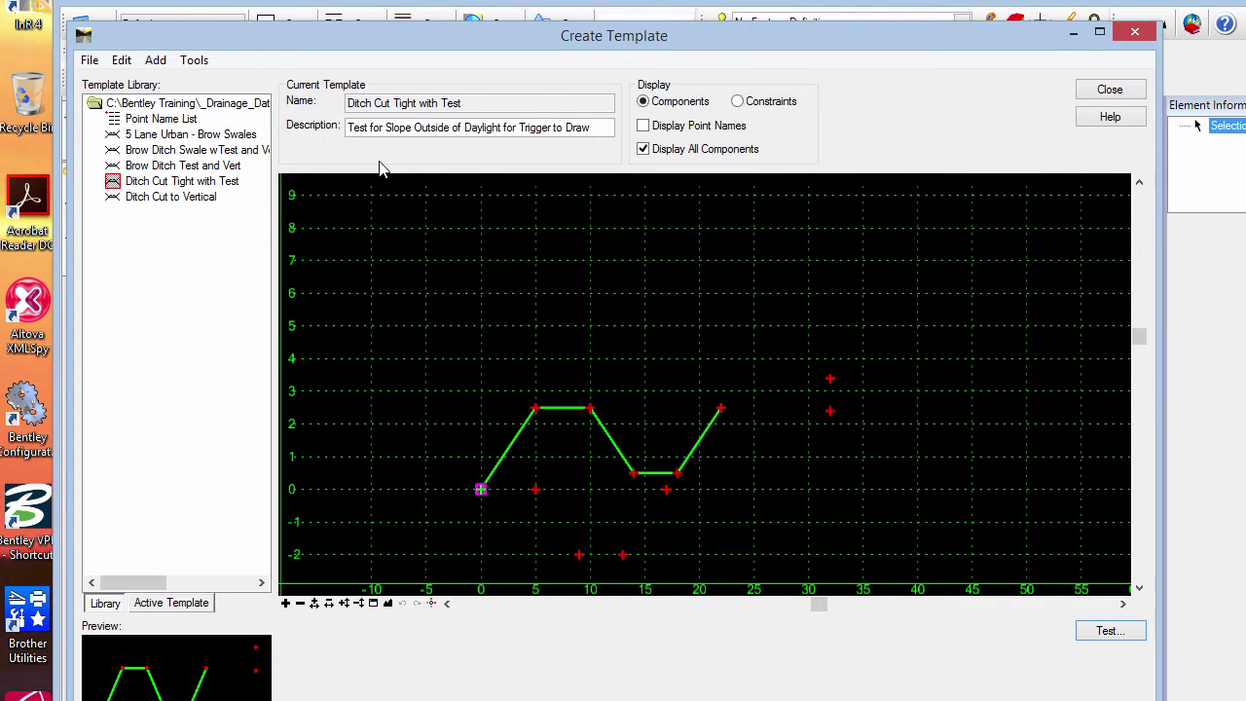
Step: Test Brow Ditch Test and Vert against the <Active> terrain with a flat 0% slope
left_click(153, 167)
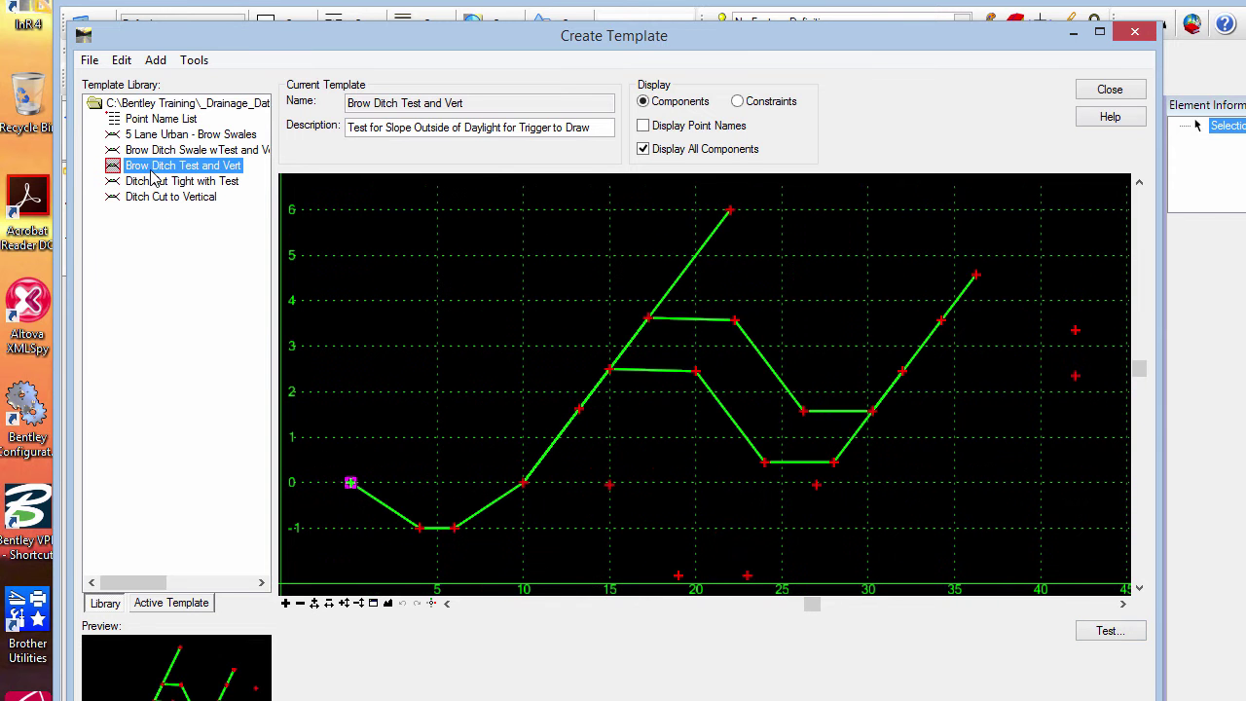
left_click(1091, 633)
left_click(1207, 340)
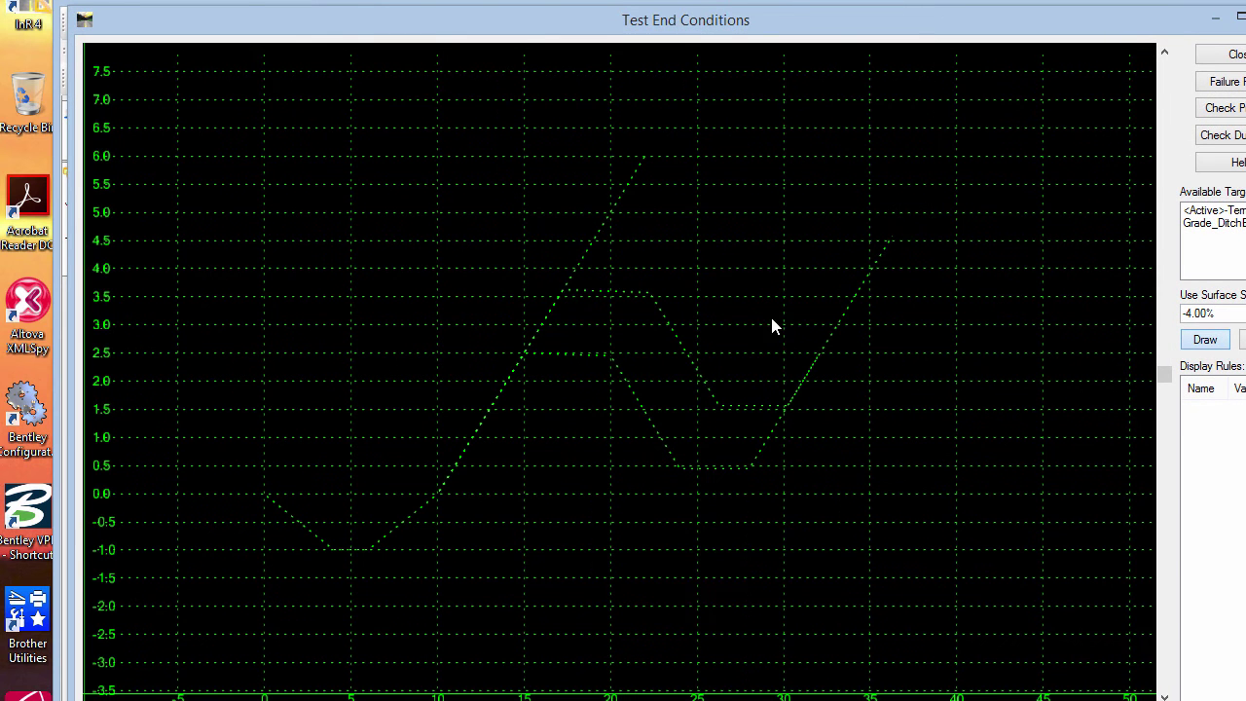
left_click(1207, 210)
left_click(1203, 340)
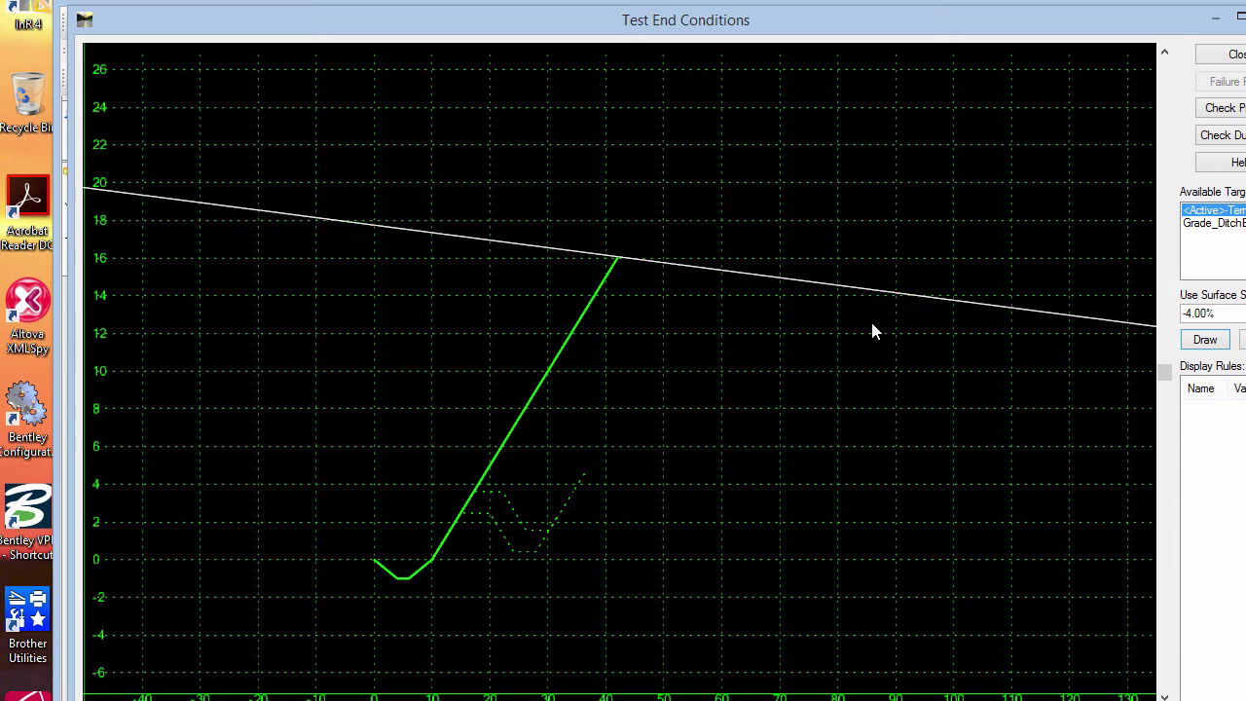
left_click(1187, 338)
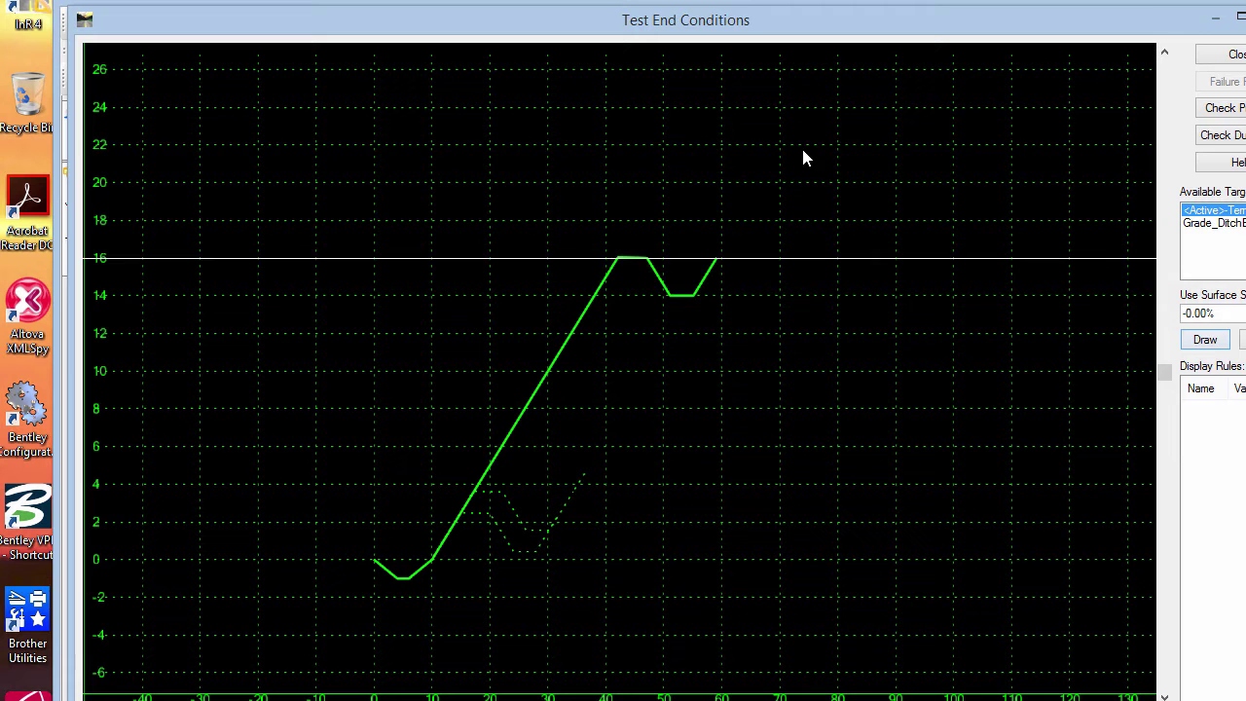
left_click(989, 567)
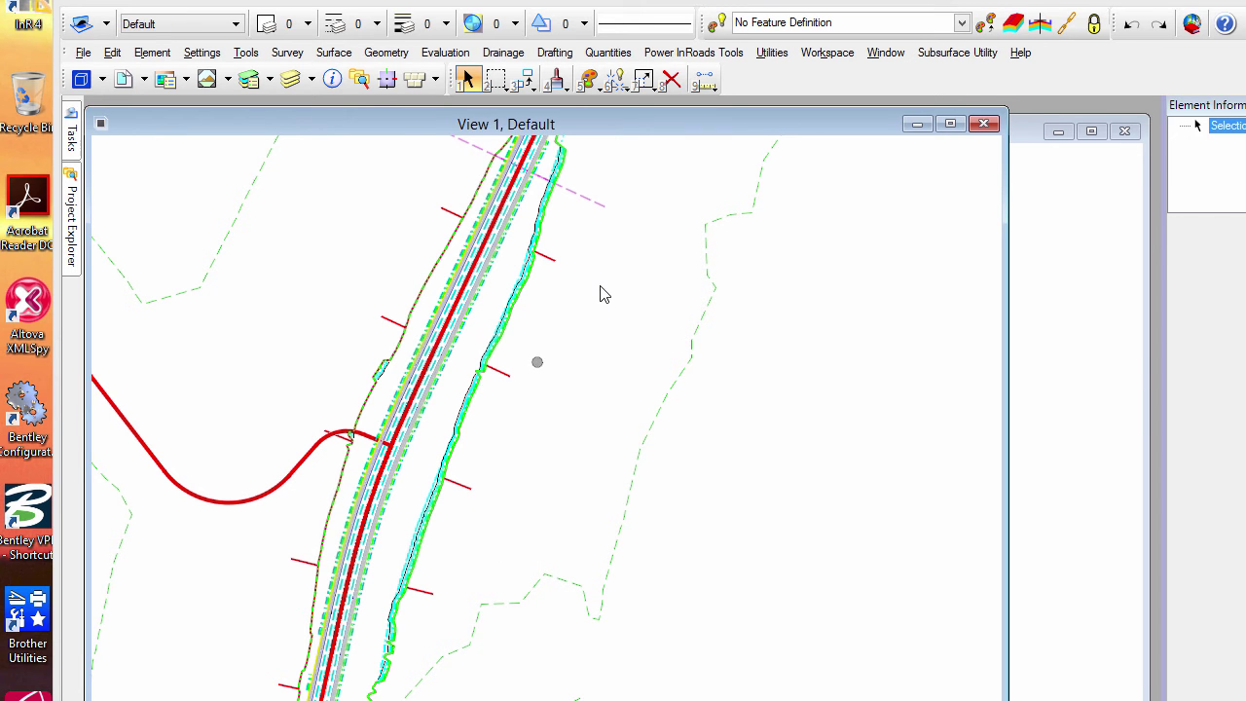
Step: Pan the plan view and select the brow ditch line to show its properties
middle_click_drag(553, 430, 555, 345)
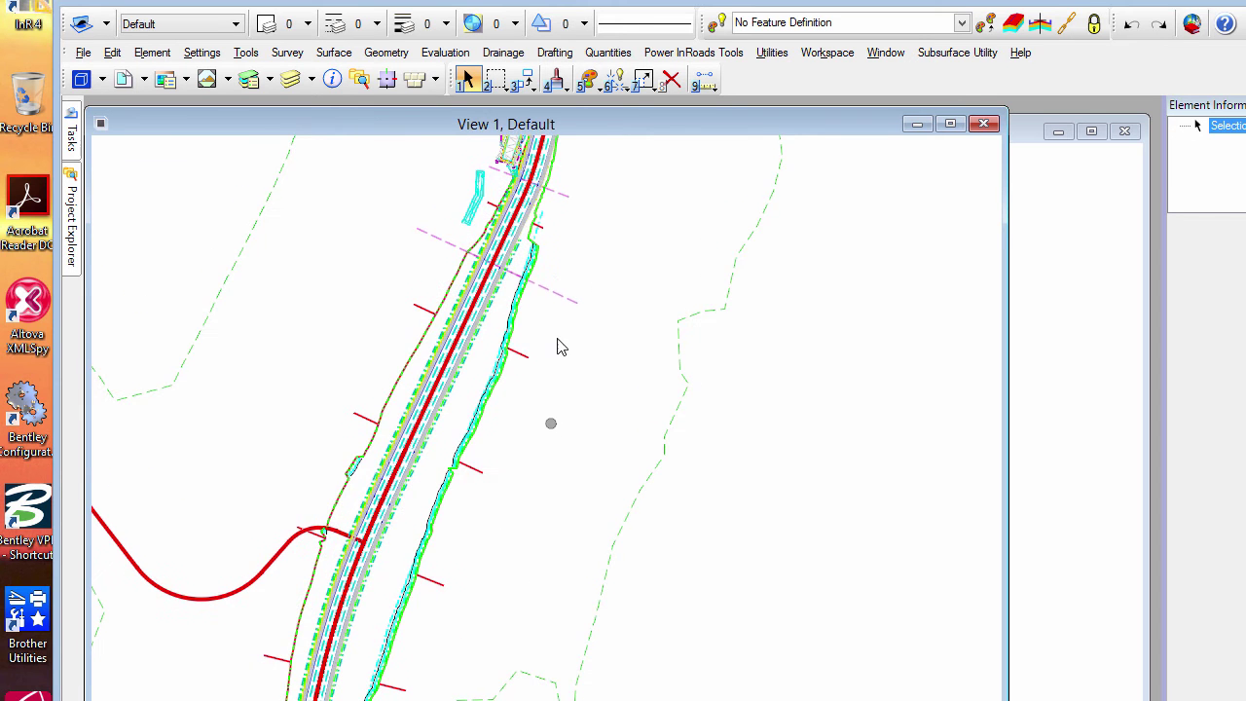
left_click(545, 224)
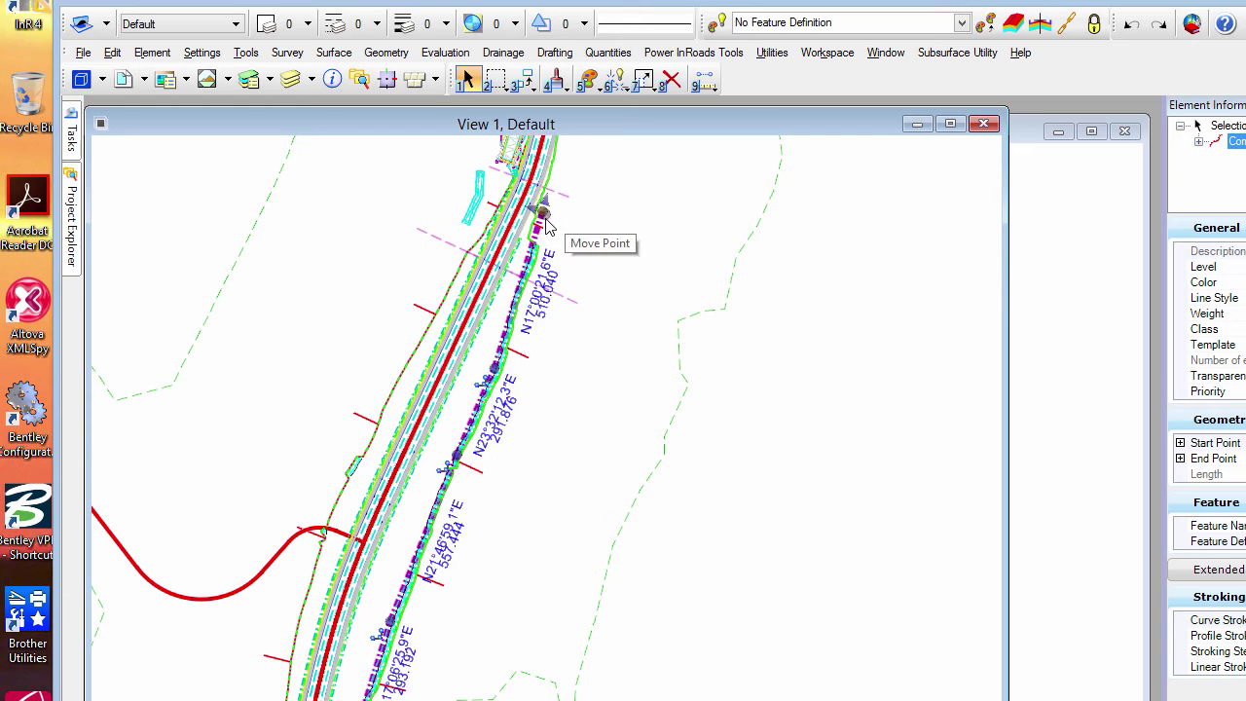
Step: Open the brow ditch's profile model EBrowDitchVert in View 8
mouse_move(544, 238)
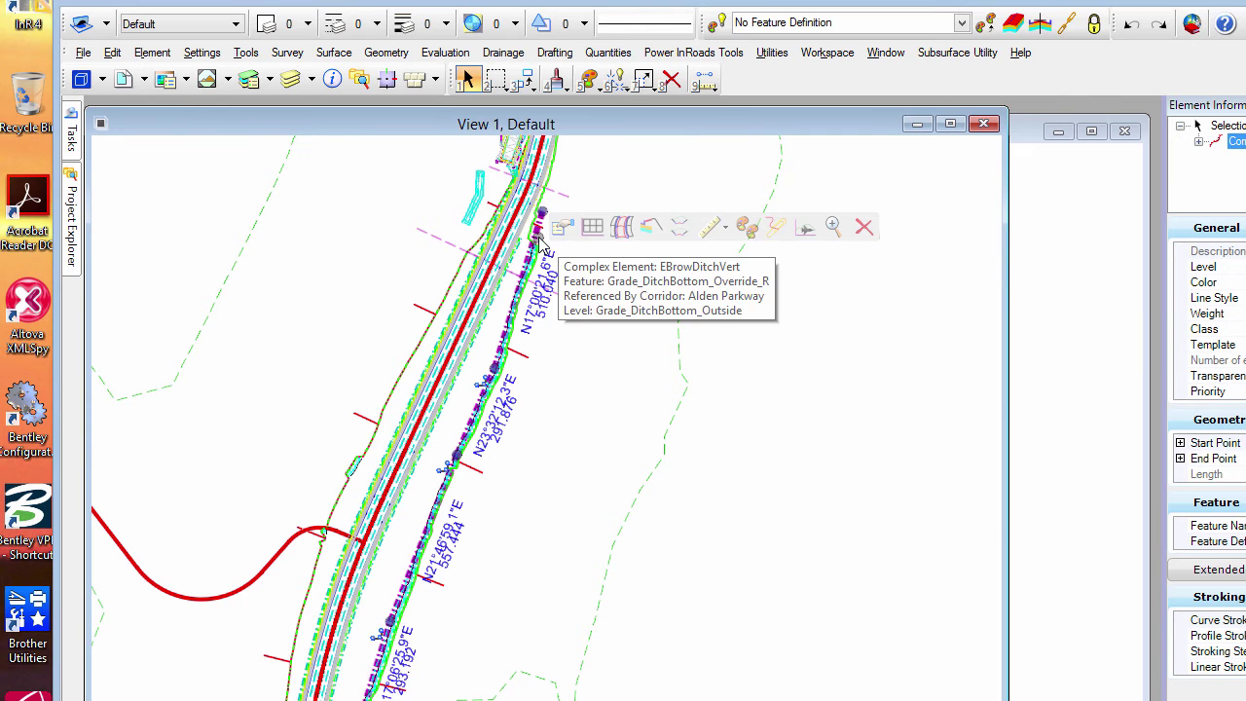
left_click(594, 230)
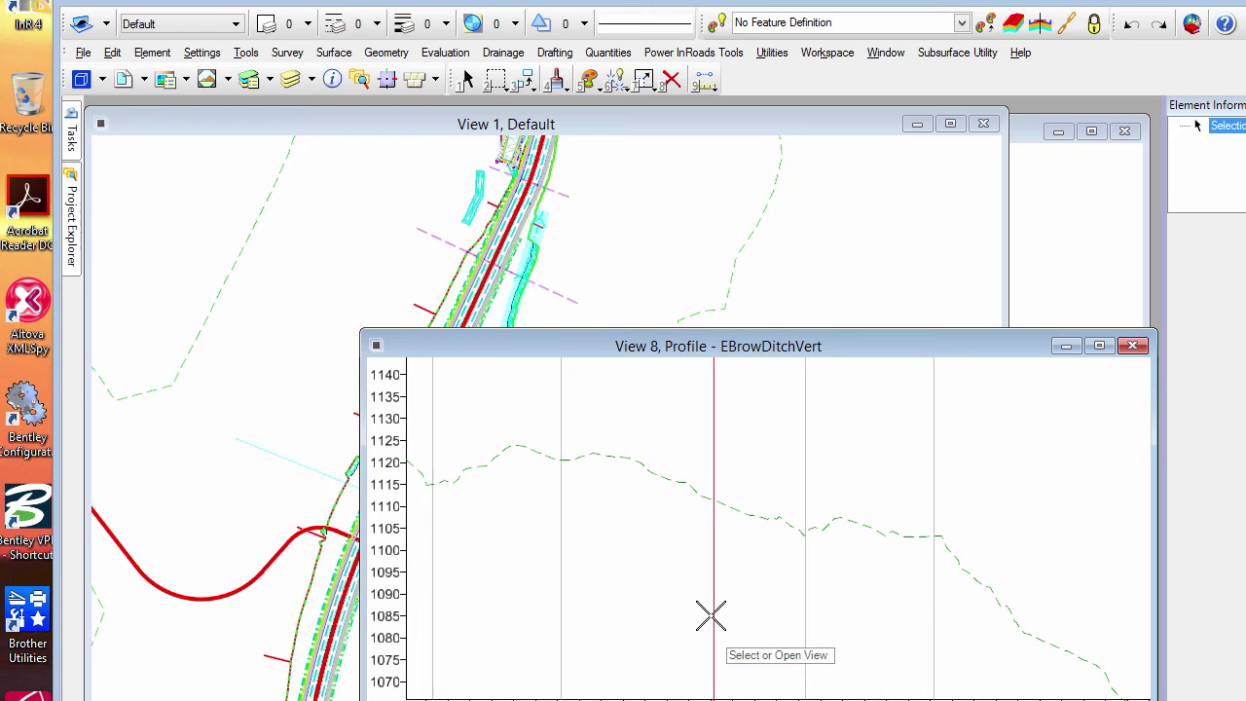
left_click(744, 565)
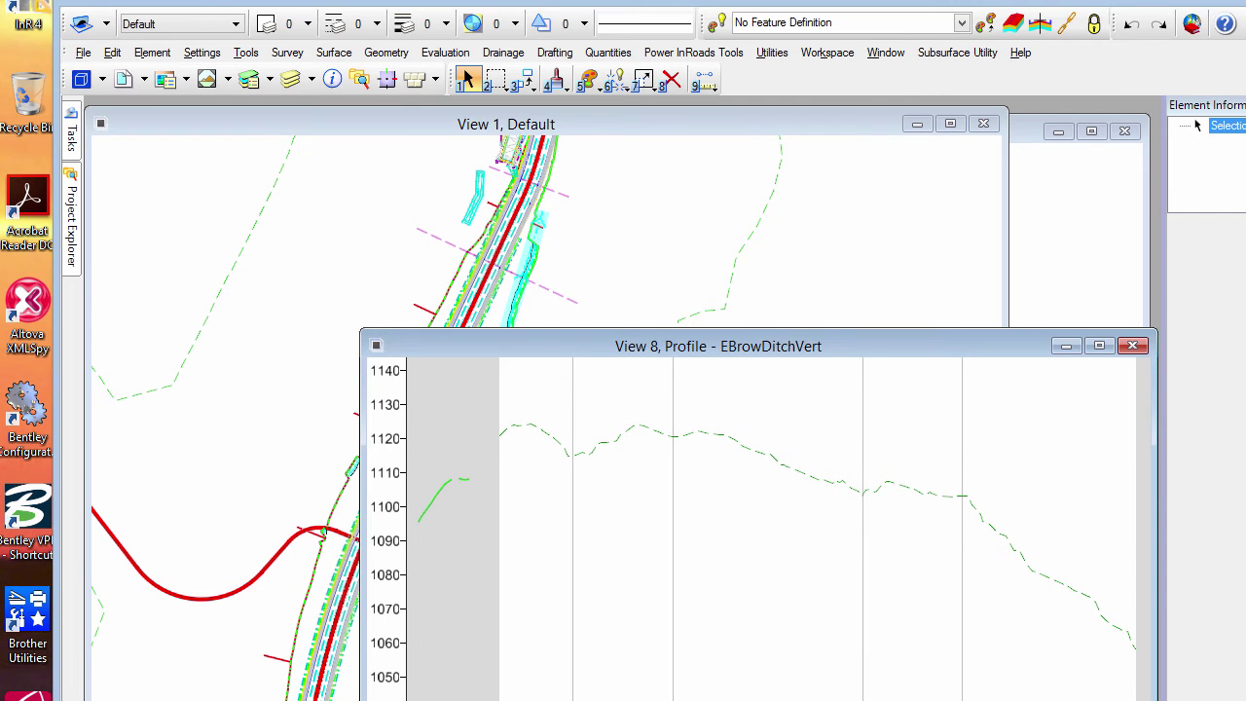
scroll(570, 268, "up", 3)
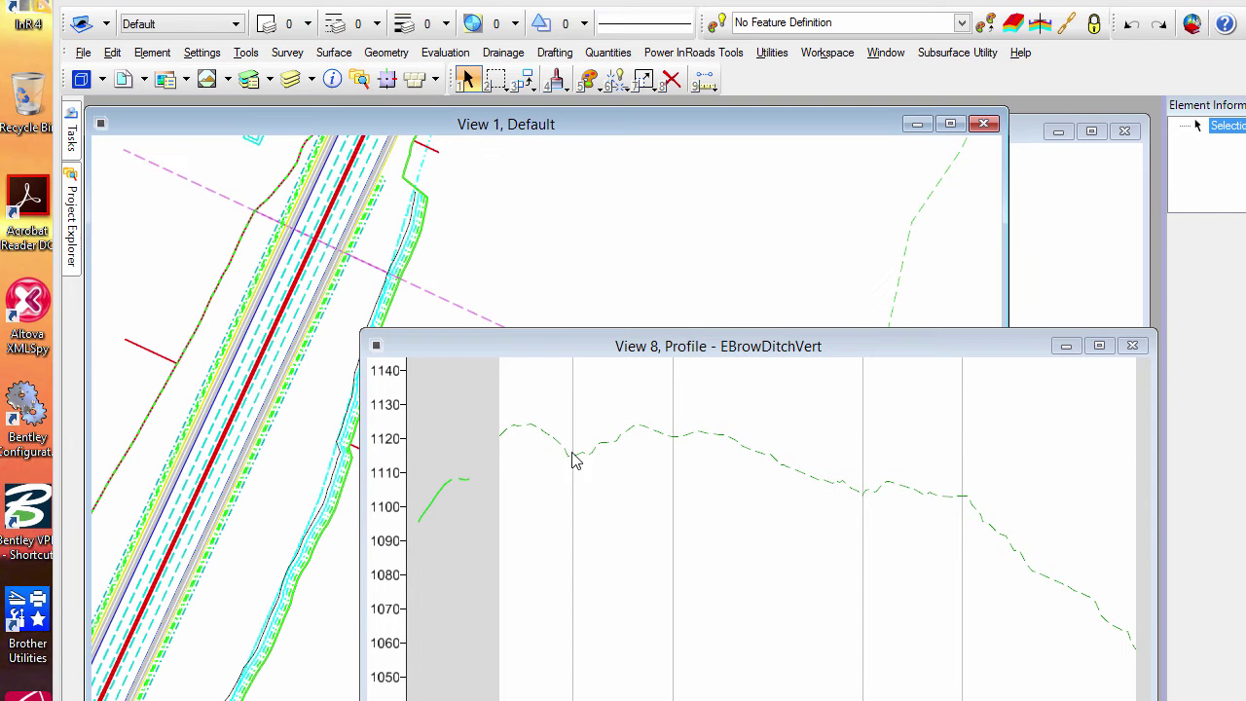
Step: Project the cyan ditch element onto the brow ditch profile, zoom out, and open Project Explorer
left_click(76, 144)
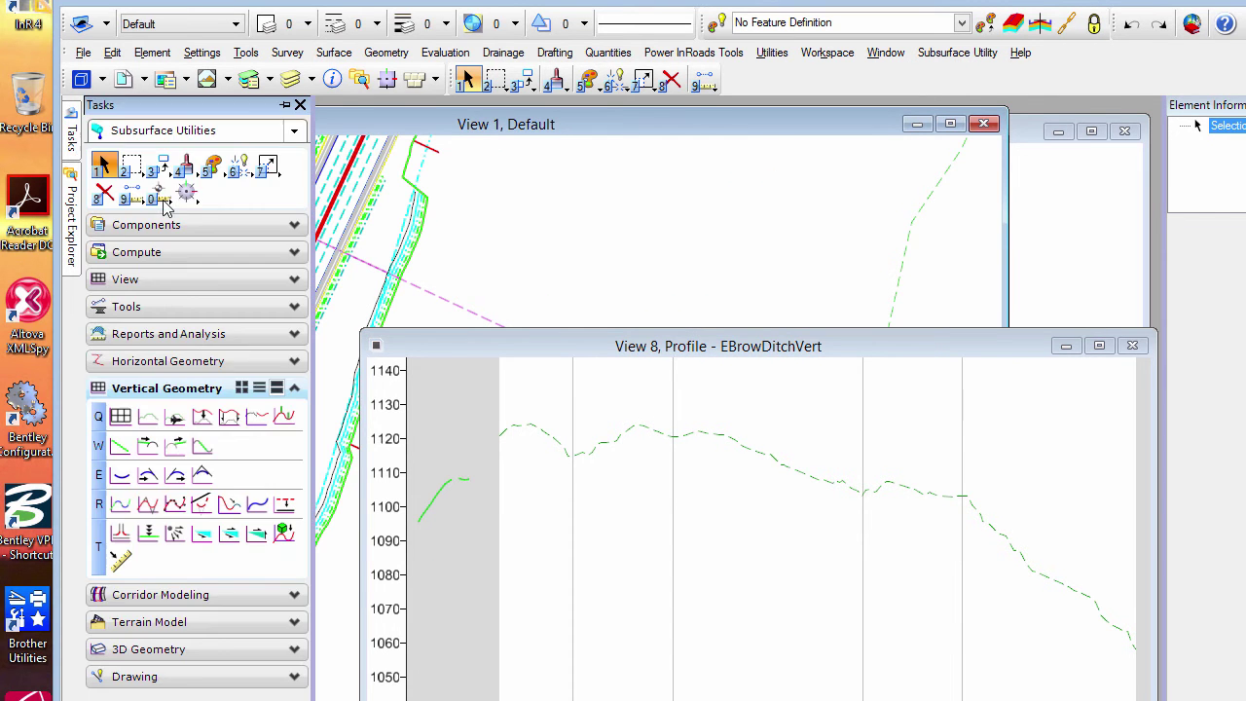
left_click(202, 419)
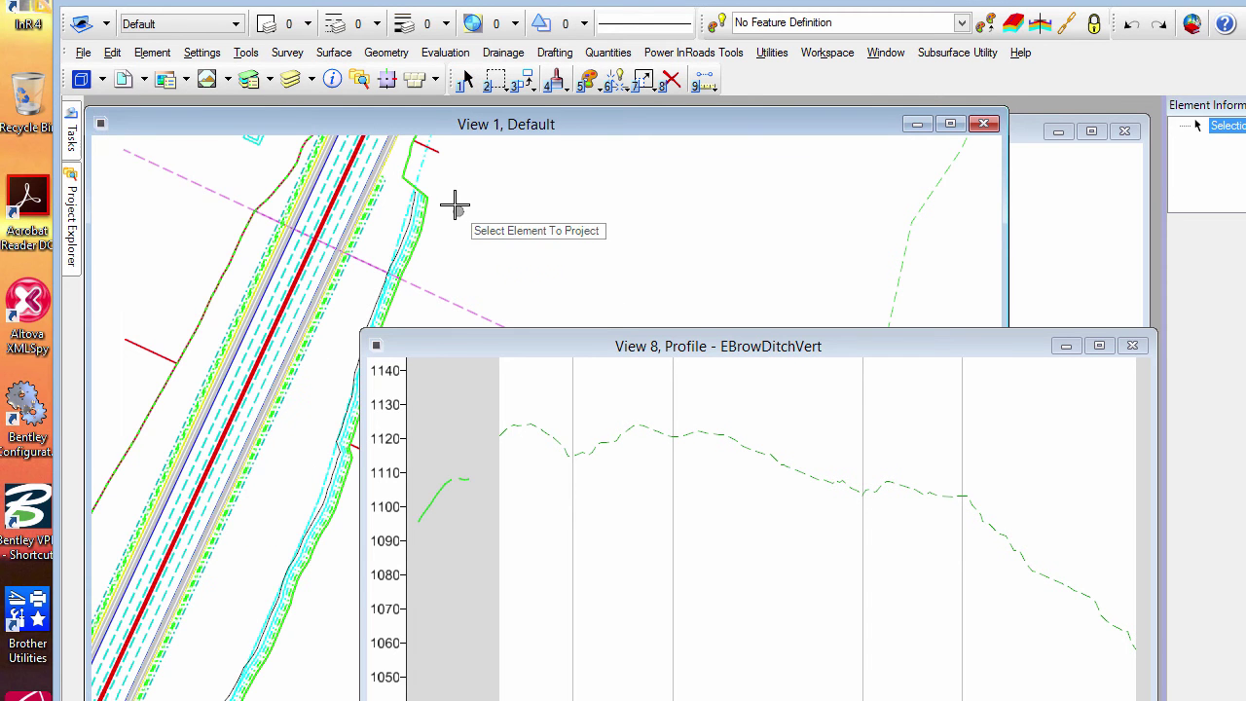
scroll(407, 255, "up", 3)
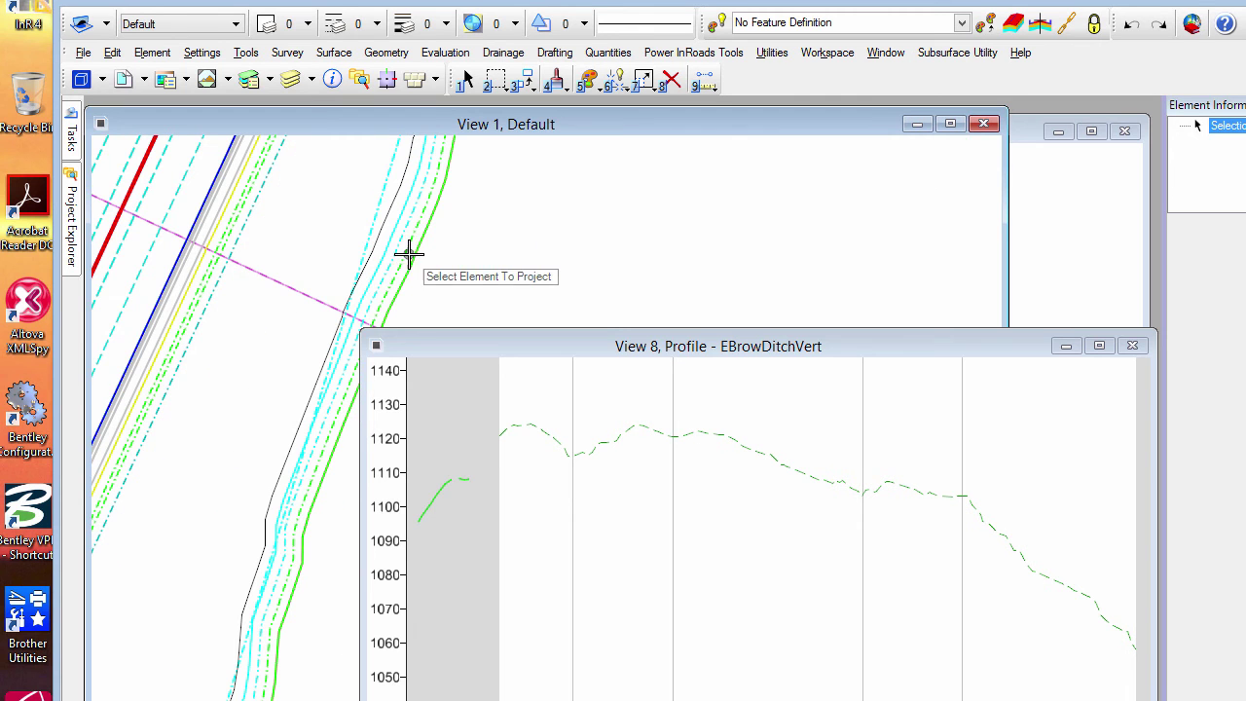
left_click(394, 252)
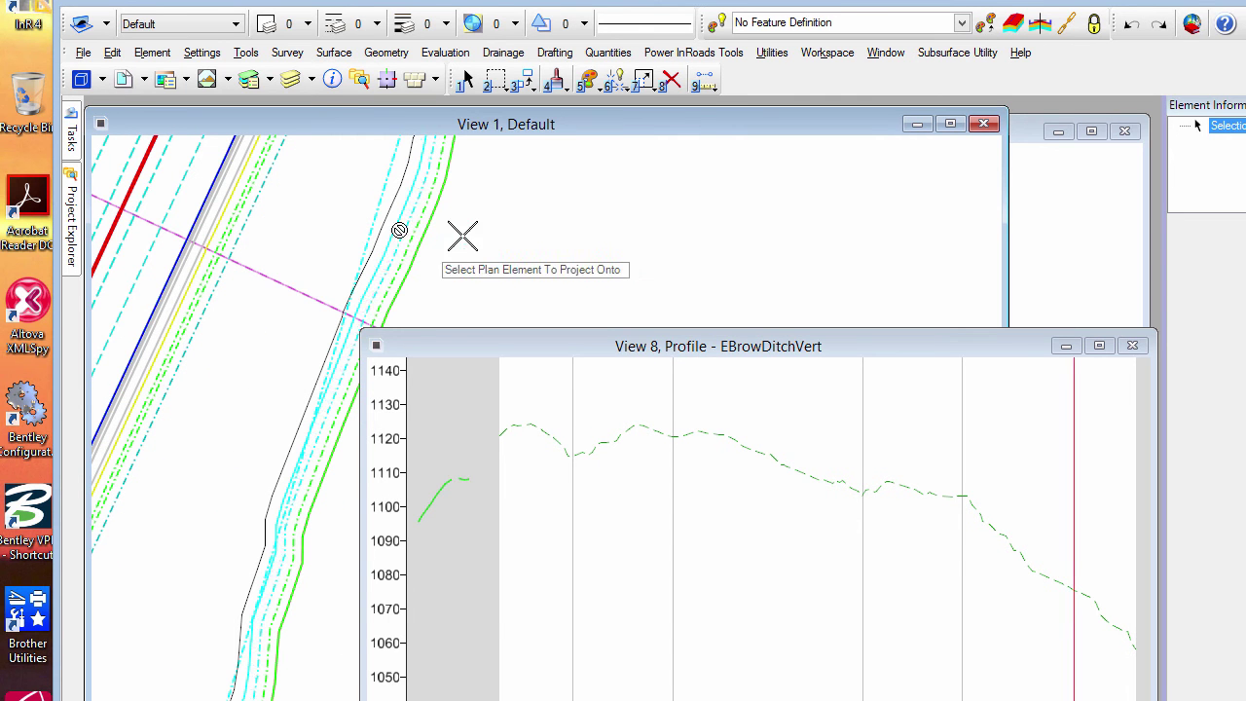
left_click(370, 213)
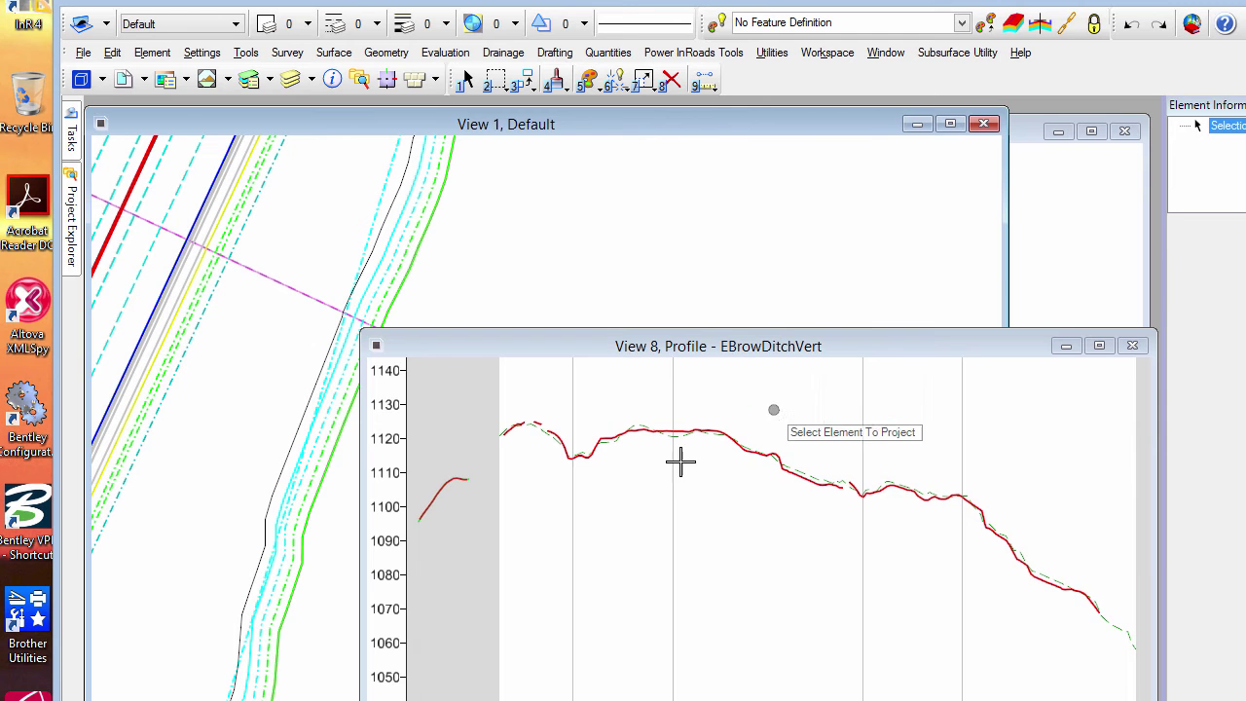
scroll(664, 460, "up", 2)
scroll(642, 575, "down", 3)
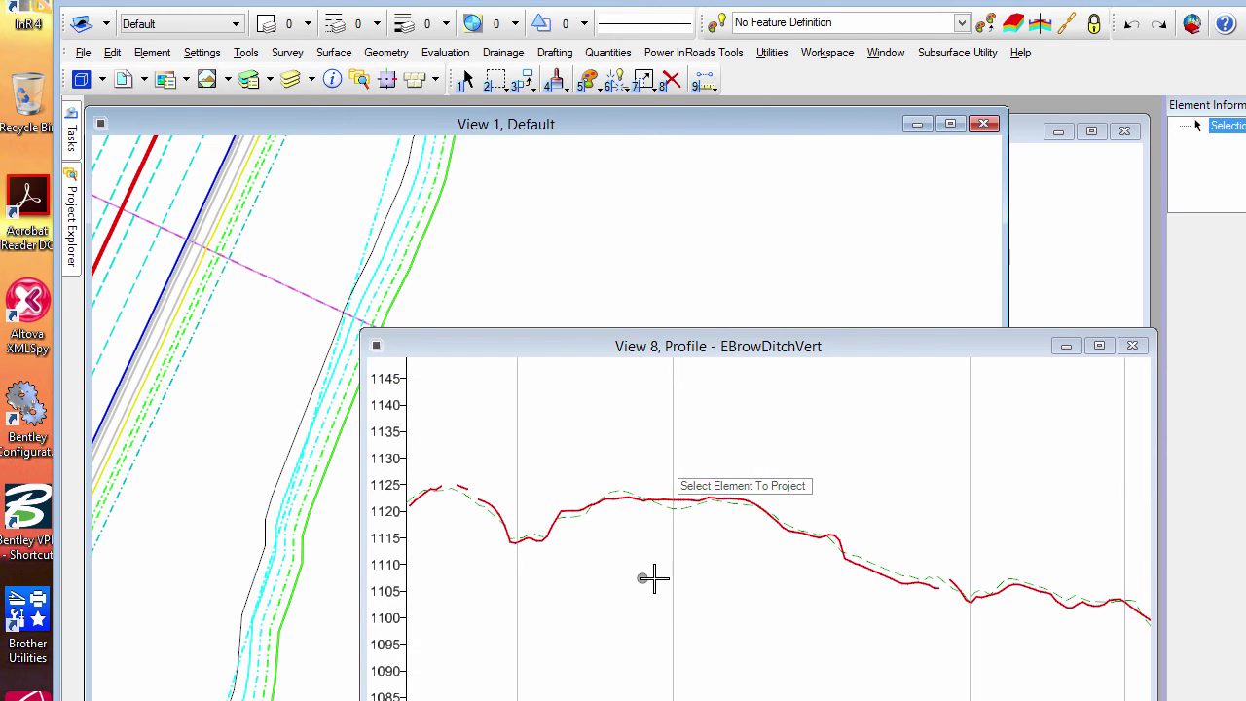
scroll(791, 601, "down", 1)
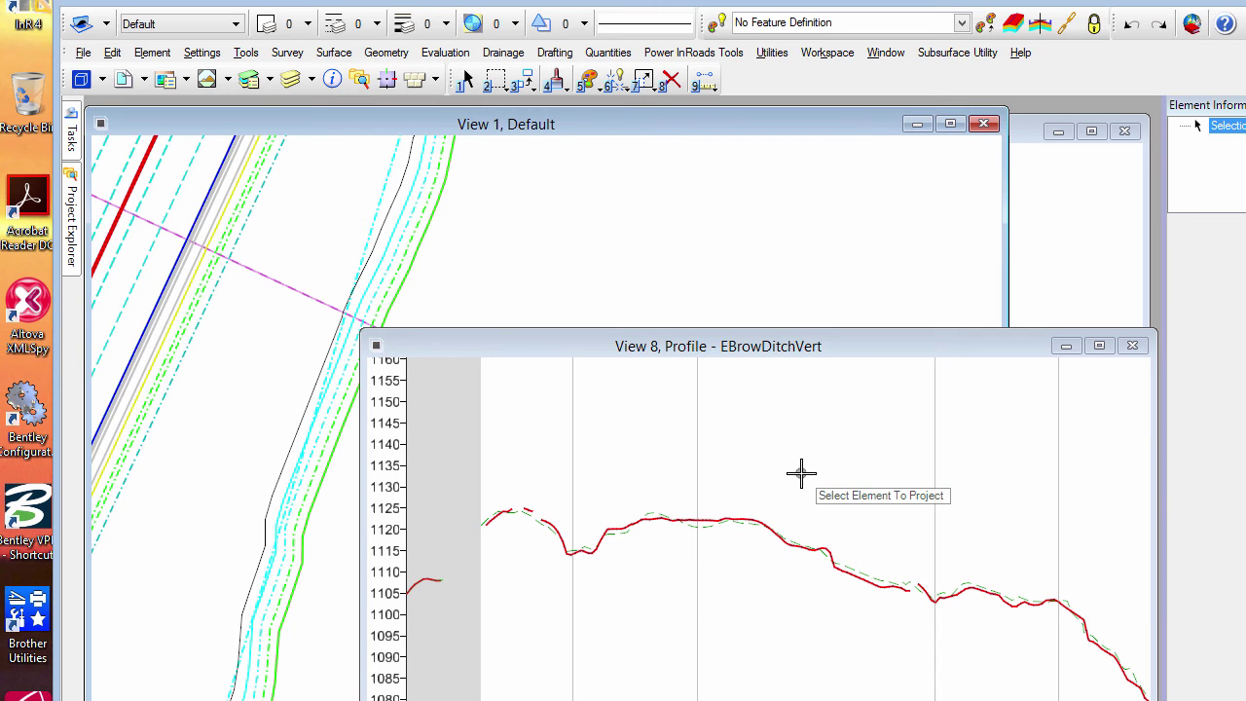
scroll(820, 475, "down", 1)
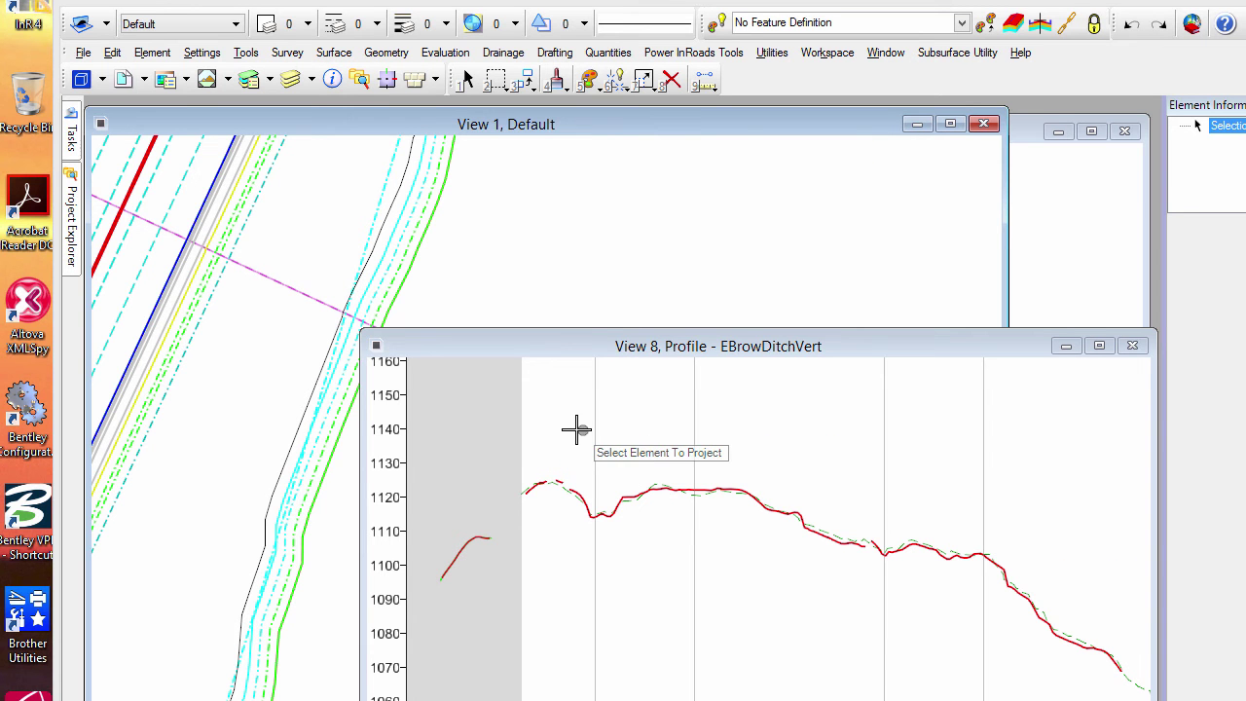
left_click(68, 244)
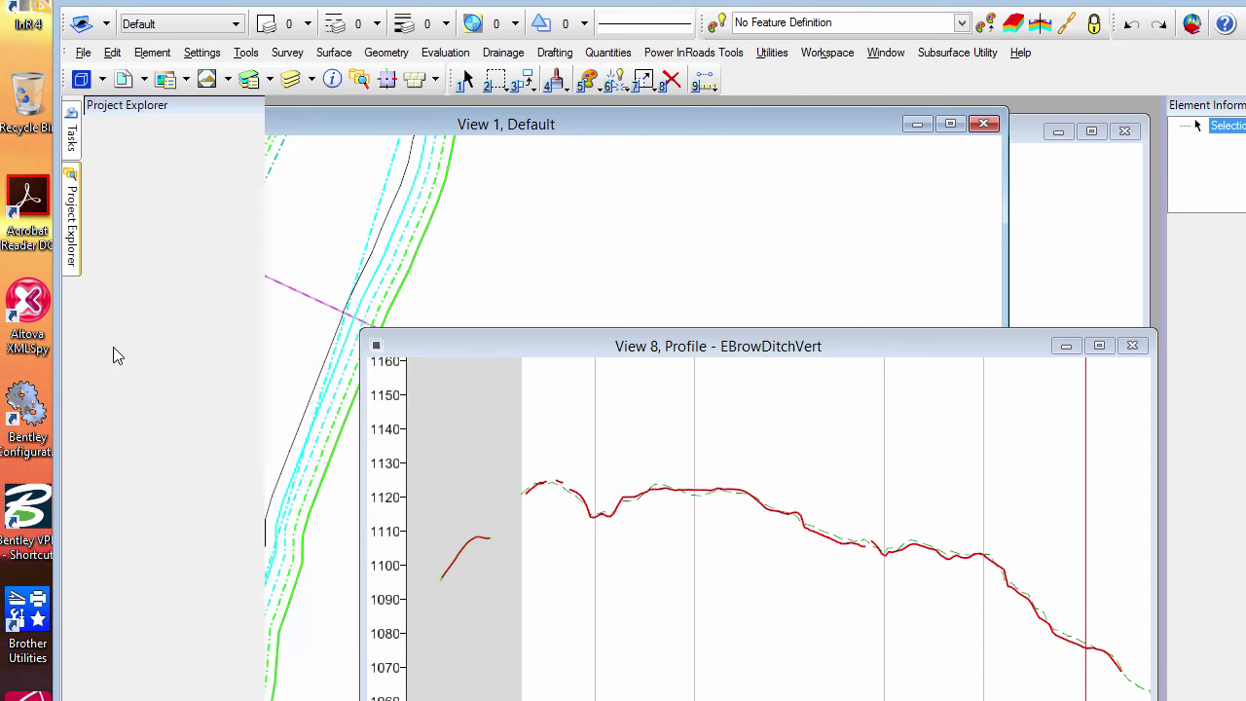
Step: Start a profile line in EBrowDitchVert at the ground line's left end, descending below it
mouse_move(72, 146)
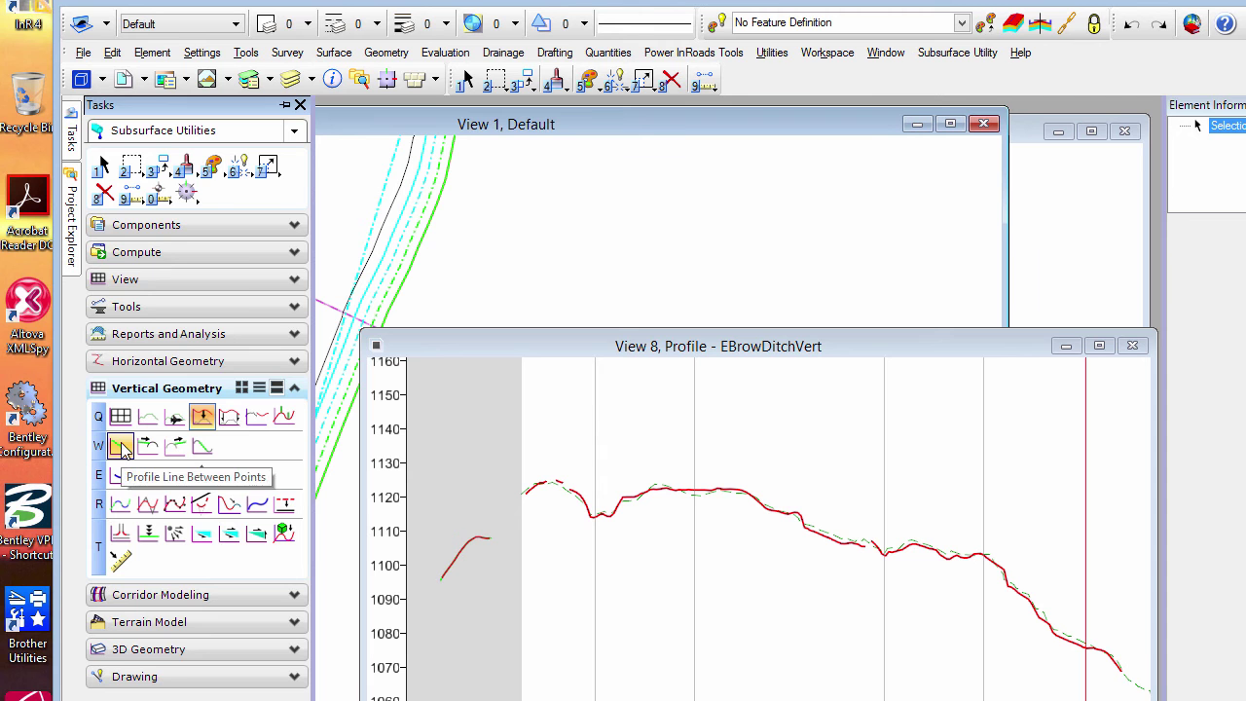
left_click(1075, 26)
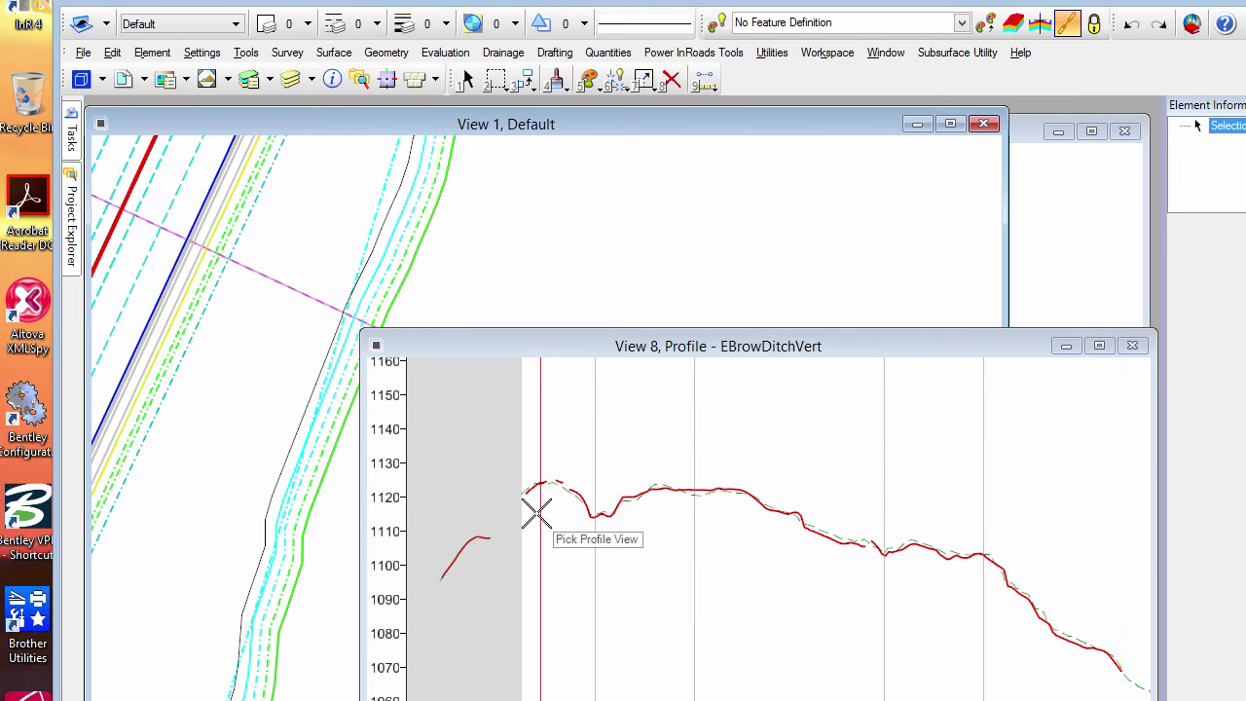
scroll(534, 510, "up", 3)
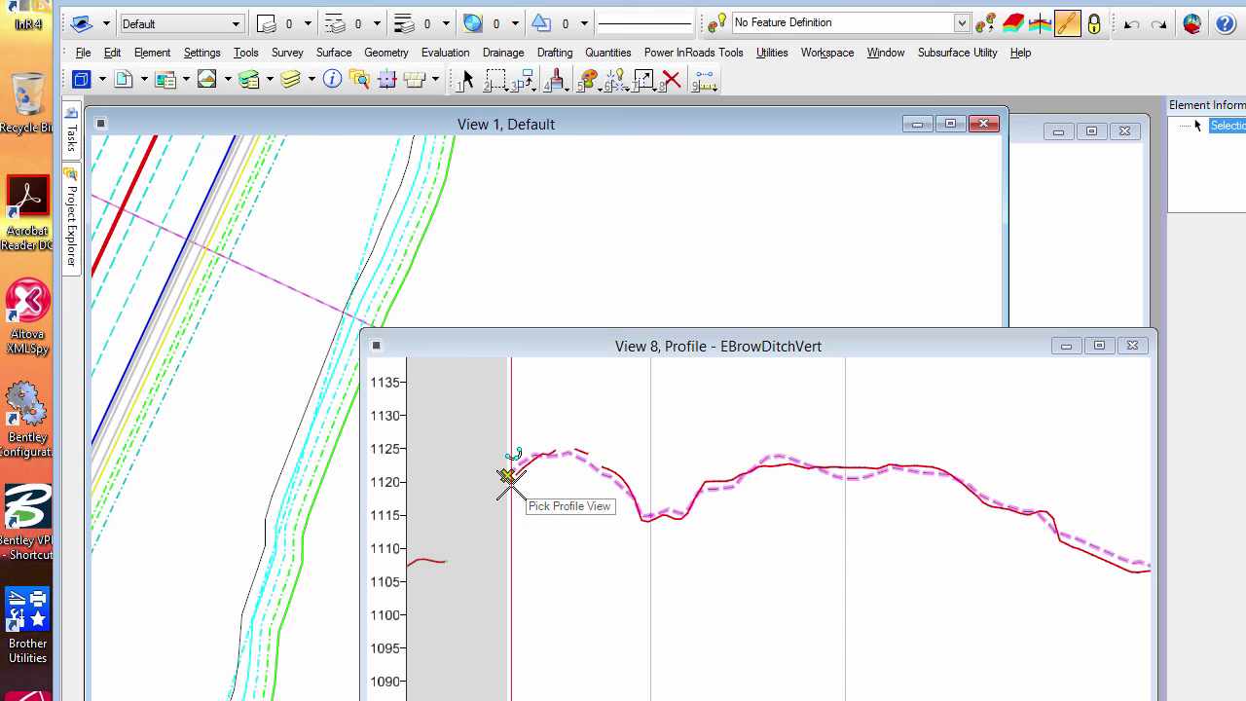
left_click(507, 490)
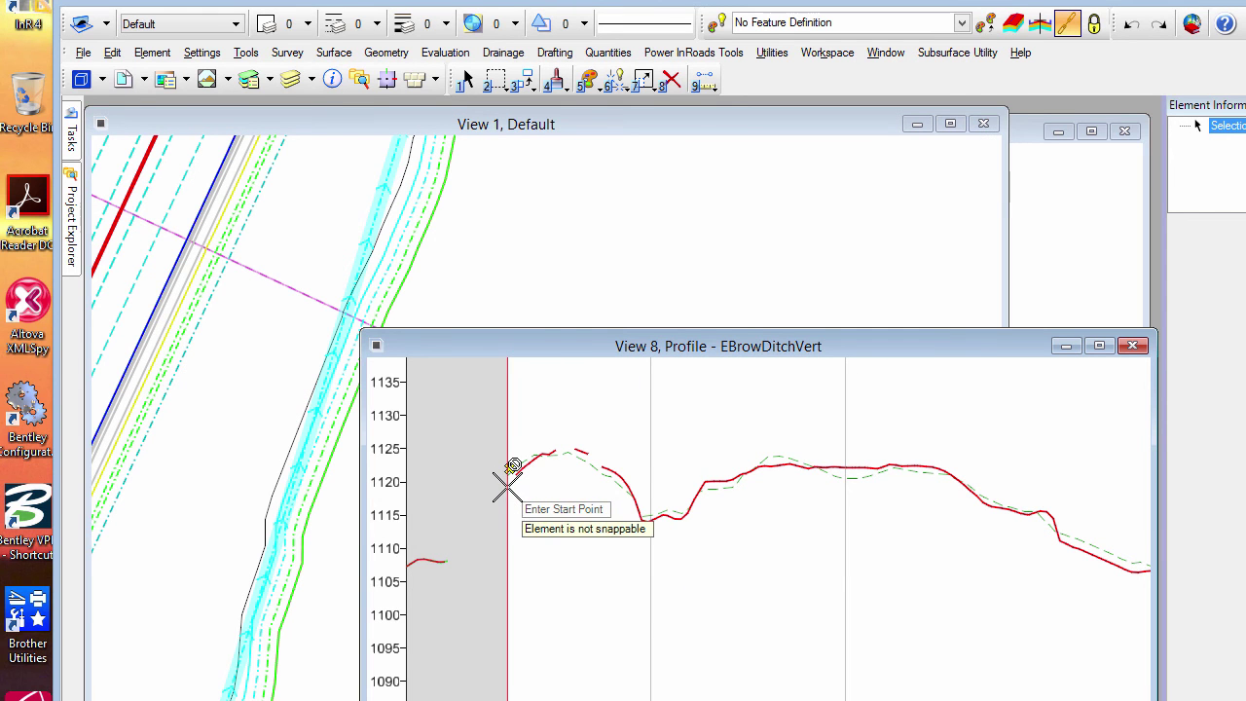
left_click(506, 486)
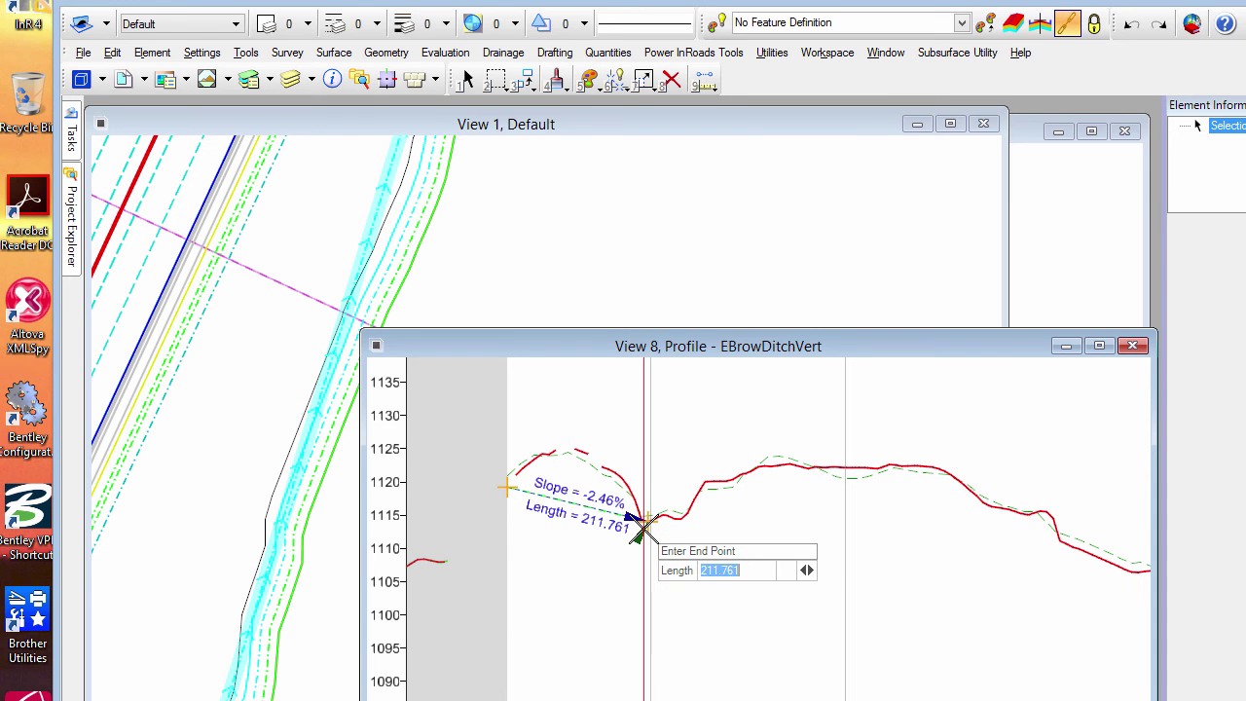
left_click(642, 528)
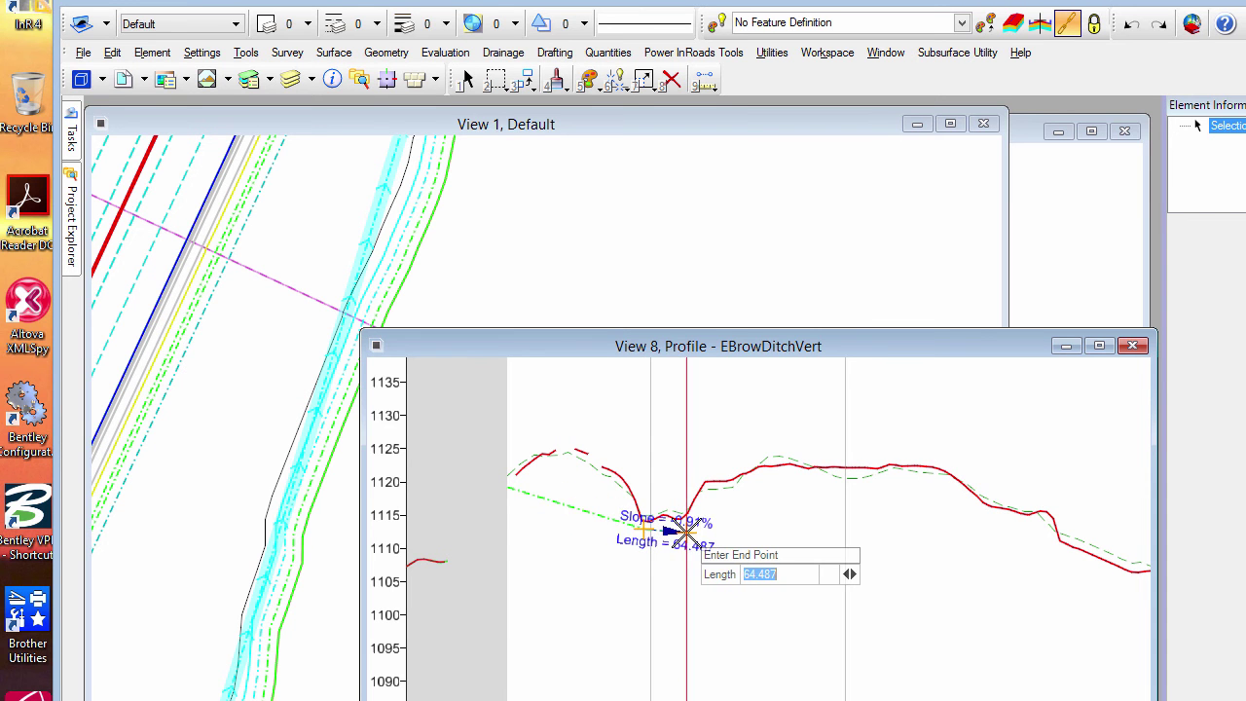
scroll(976, 514, "down", 3)
middle_click_drag(976, 514, 617, 555)
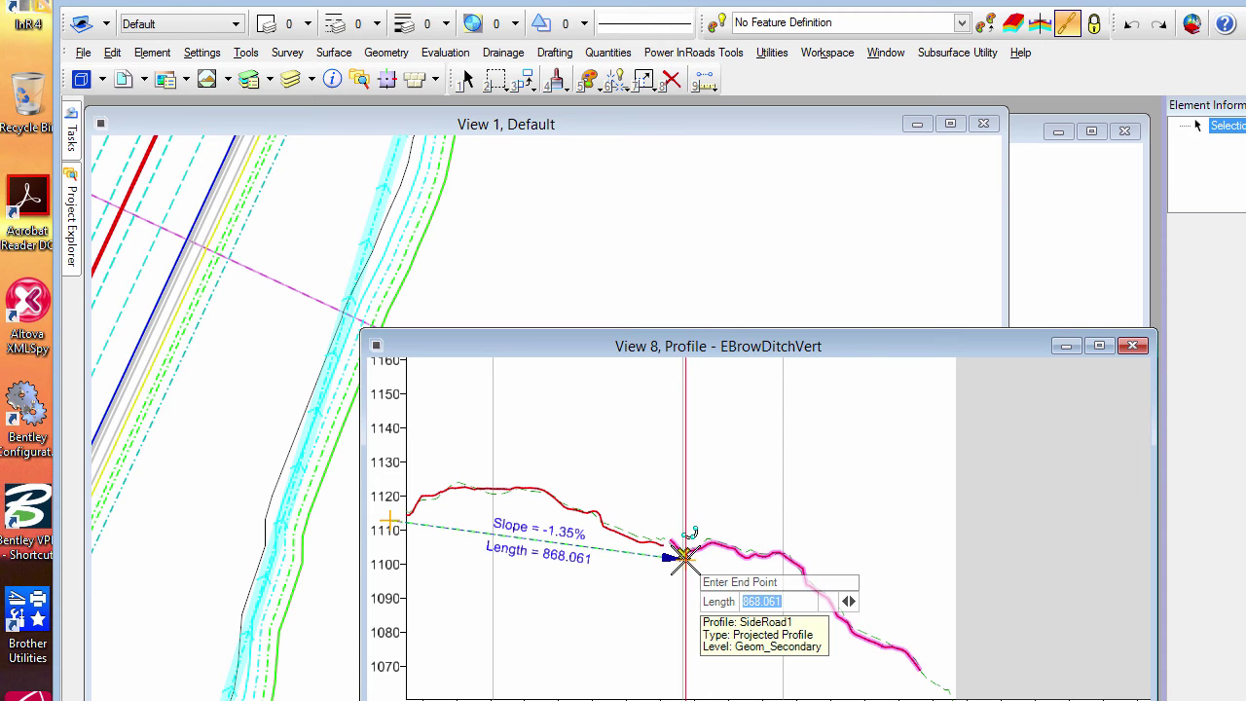
Step: Draw the remaining descending profile segments down the slope and finish the line
left_click(843, 642)
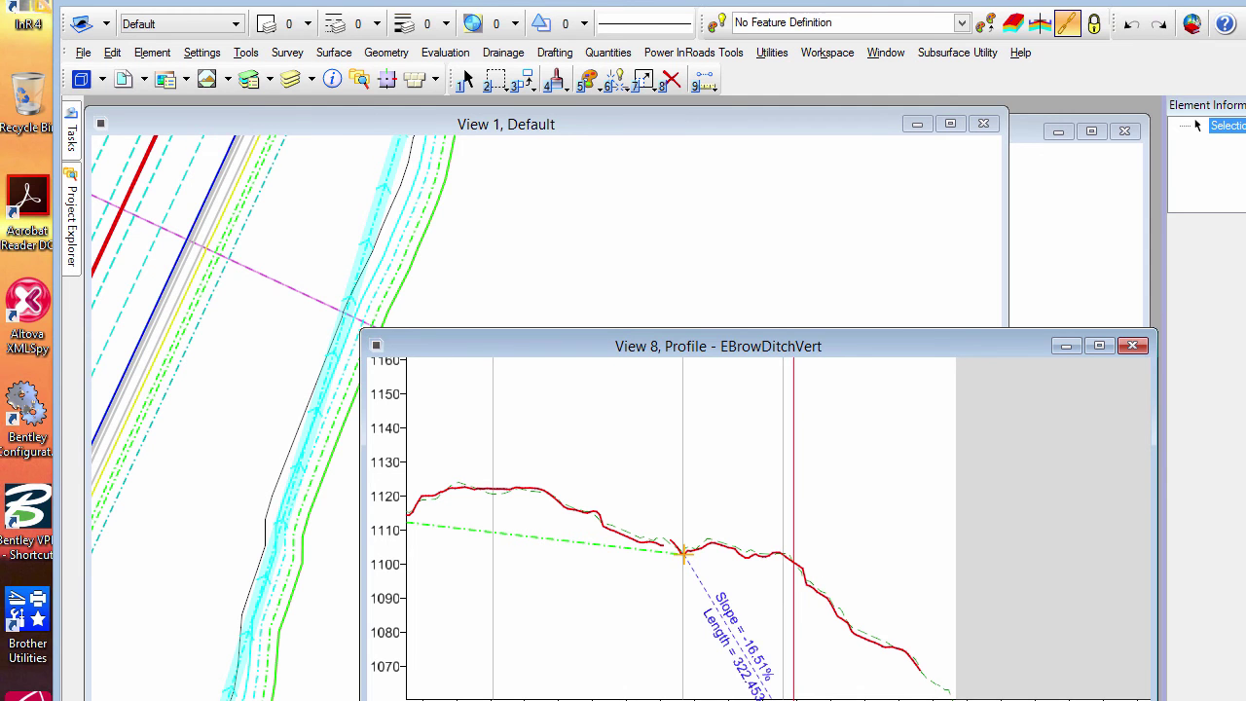
left_click(857, 642)
middle_click_drag(856, 637, 784, 558)
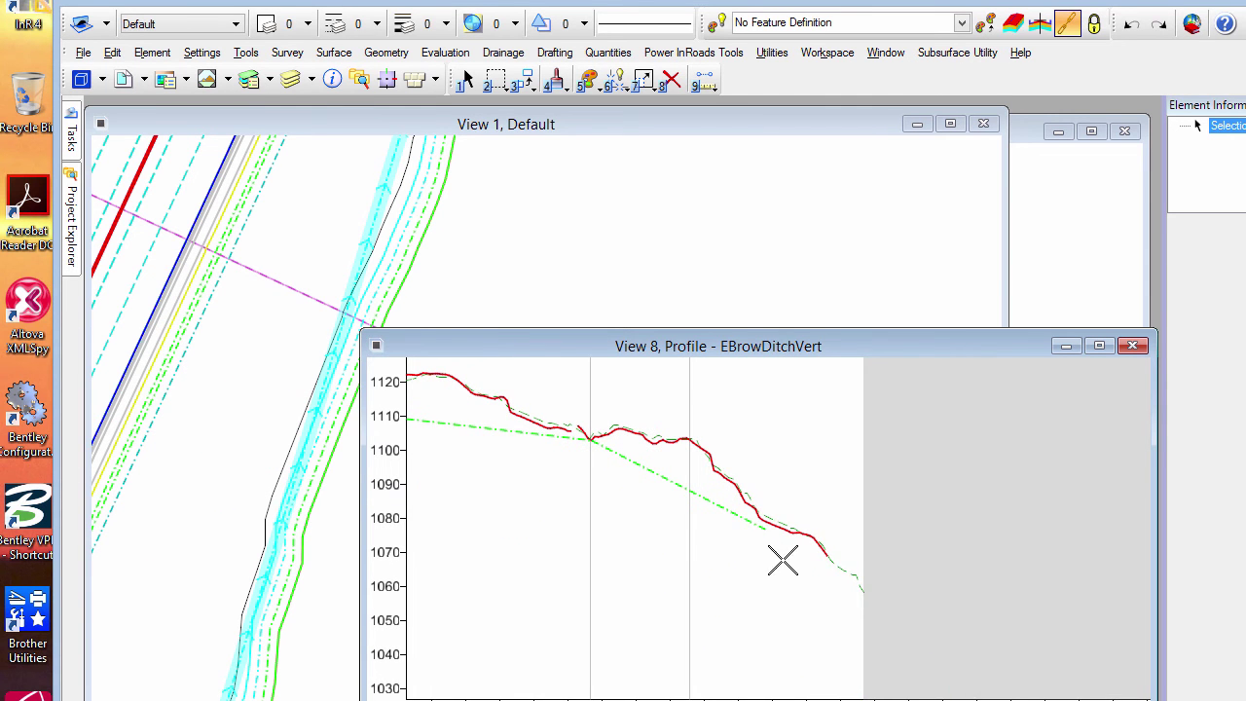
left_click(861, 597)
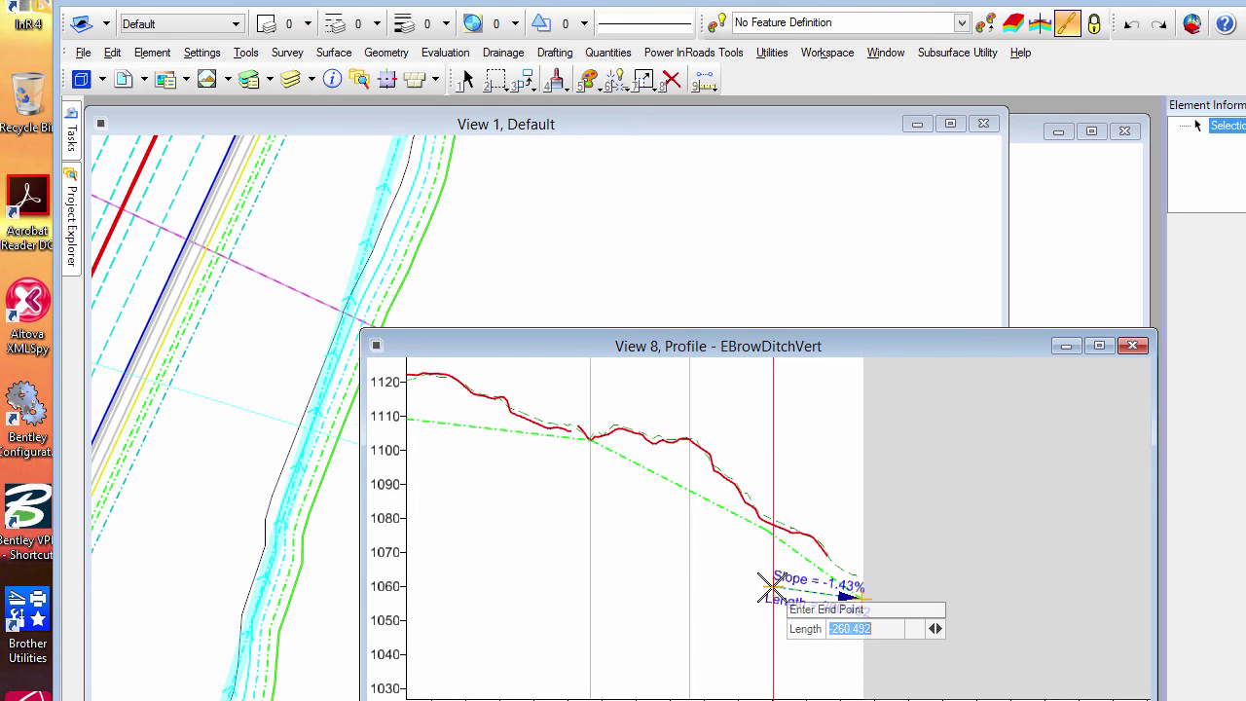
scroll(512, 535, "down", 2)
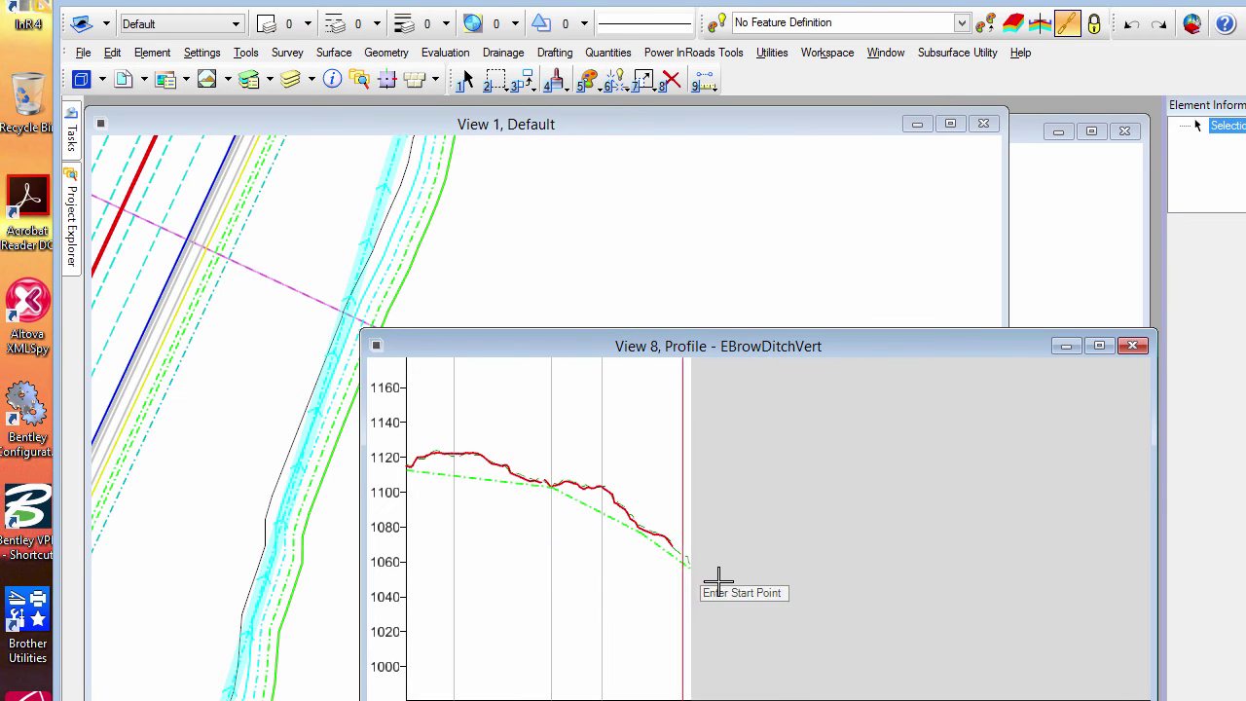
middle_click_drag(464, 556, 642, 588)
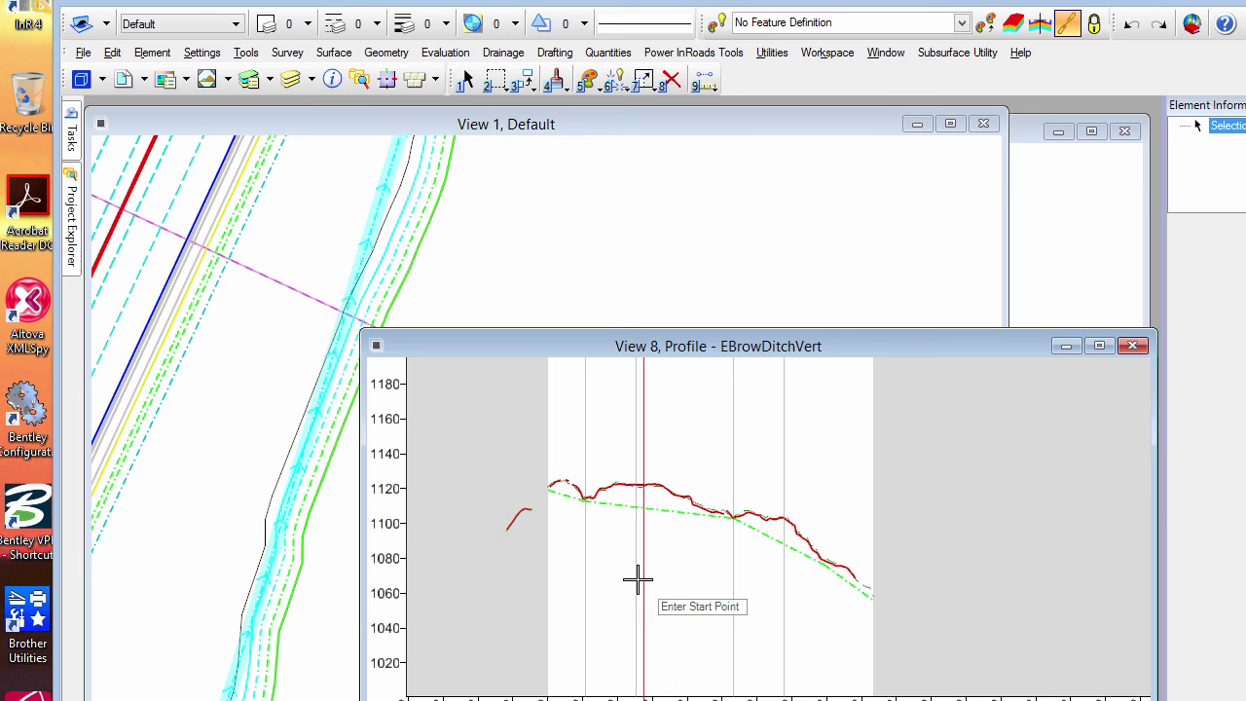
Step: Return to the Vertical Geometry tools and select the new profile's first segment
left_click(70, 255)
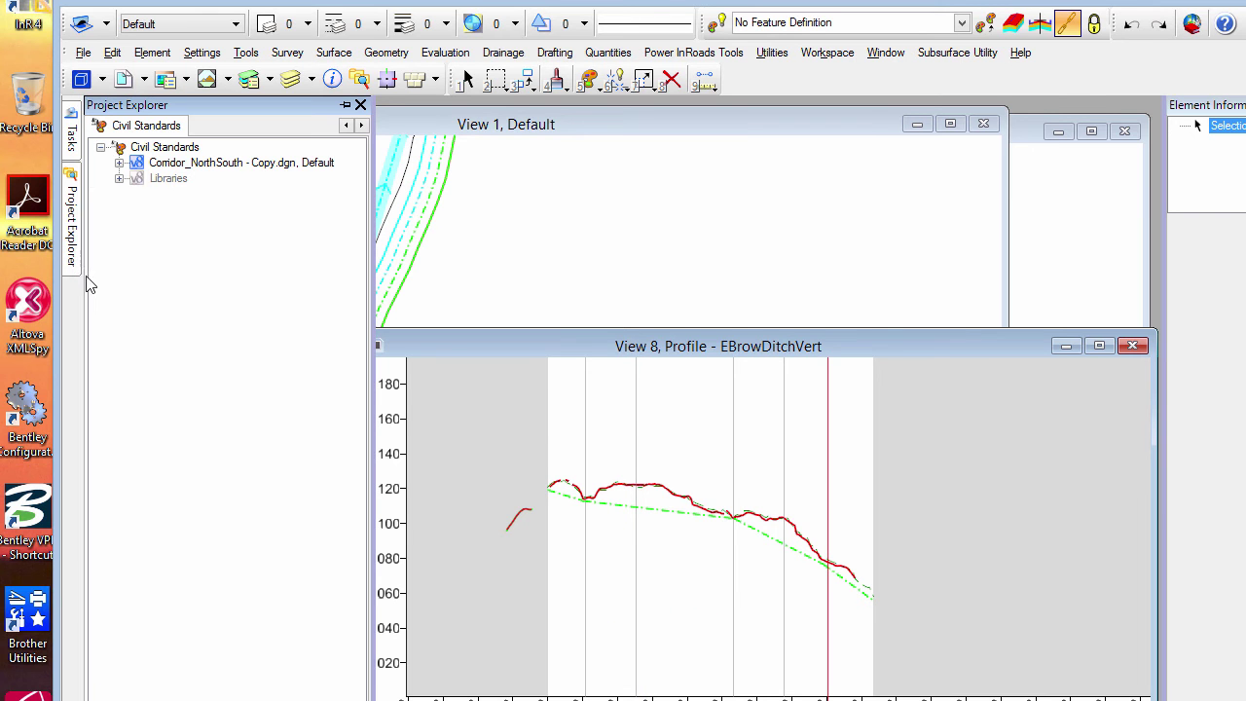
left_click(68, 141)
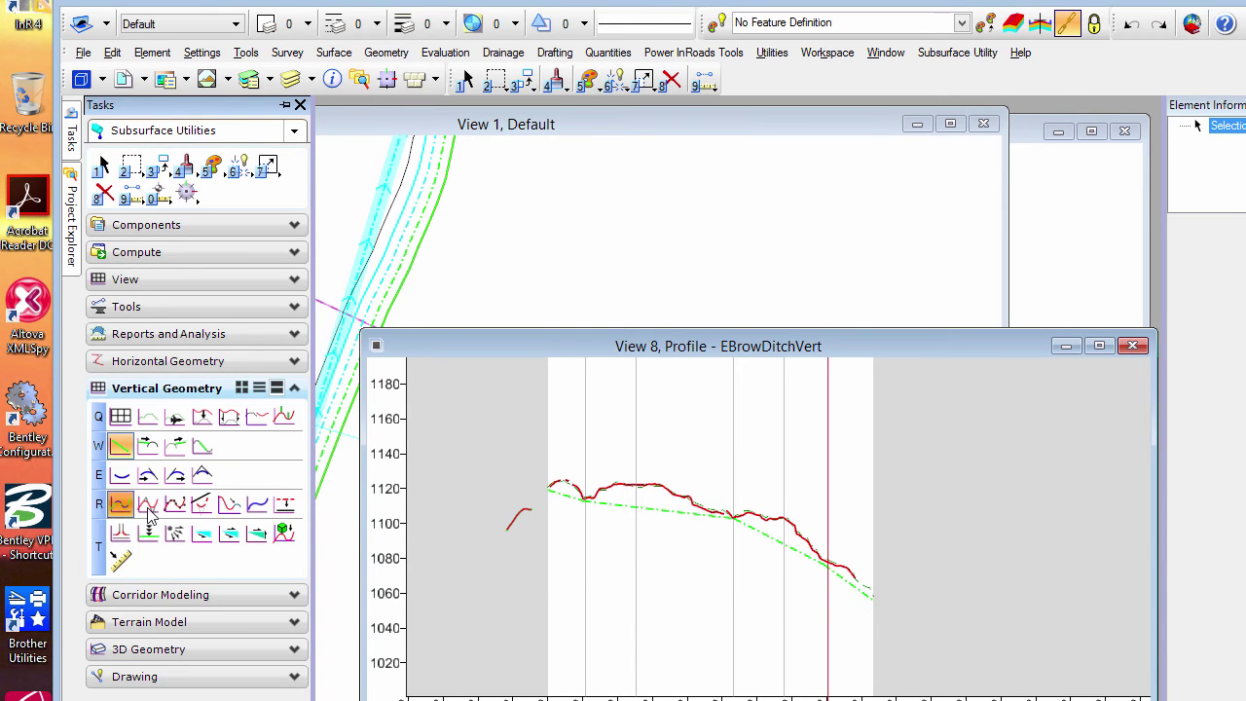
left_click(556, 501)
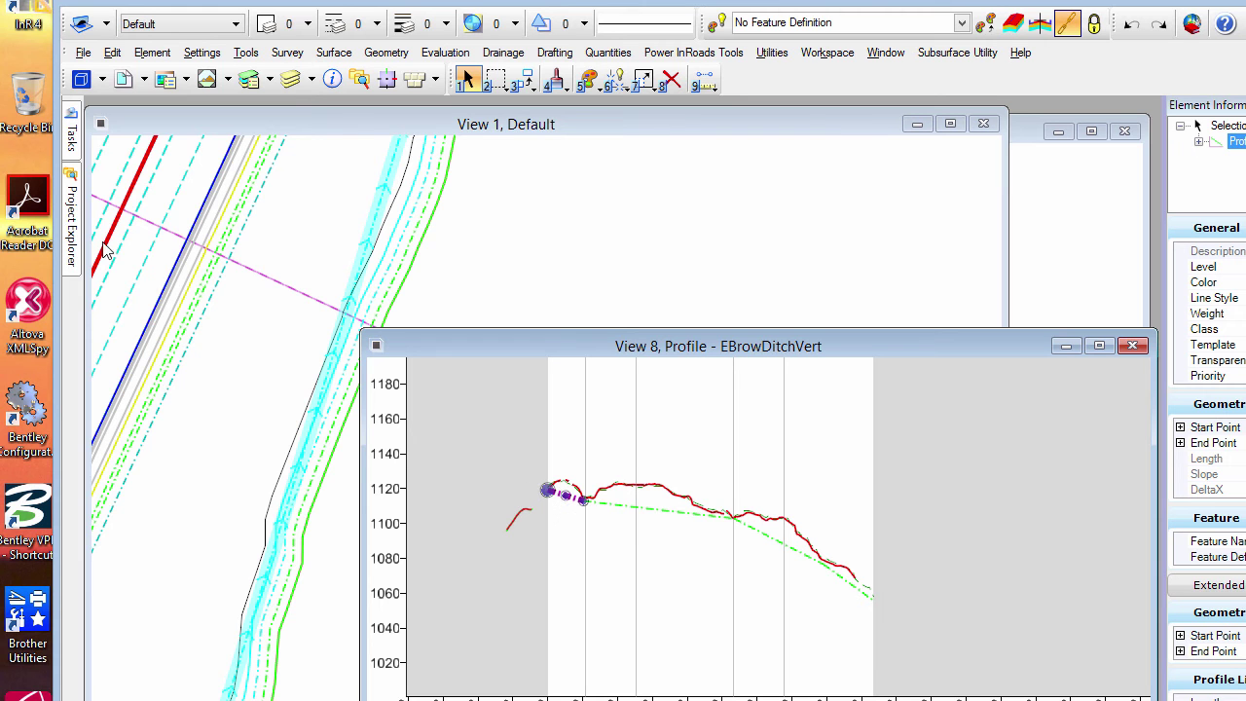
Step: Join the green segments automatically into a complex profile named DesignBrowFlowline
mouse_move(75, 166)
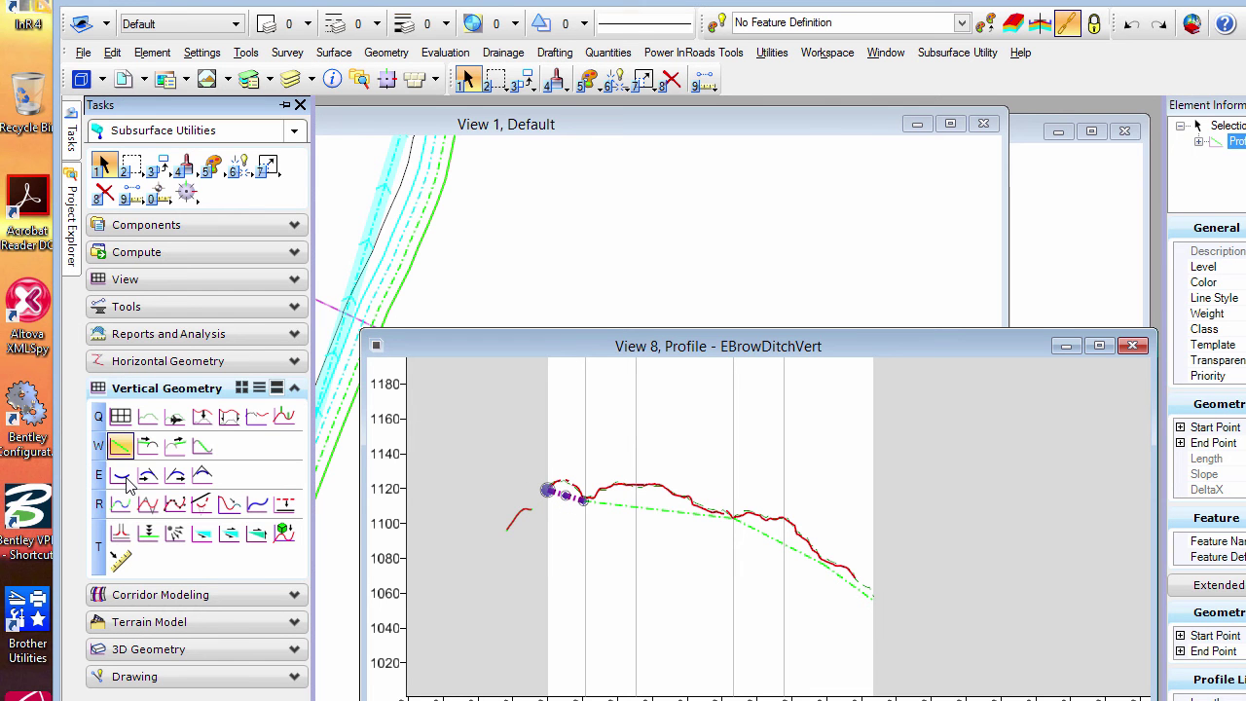
left_click(129, 513)
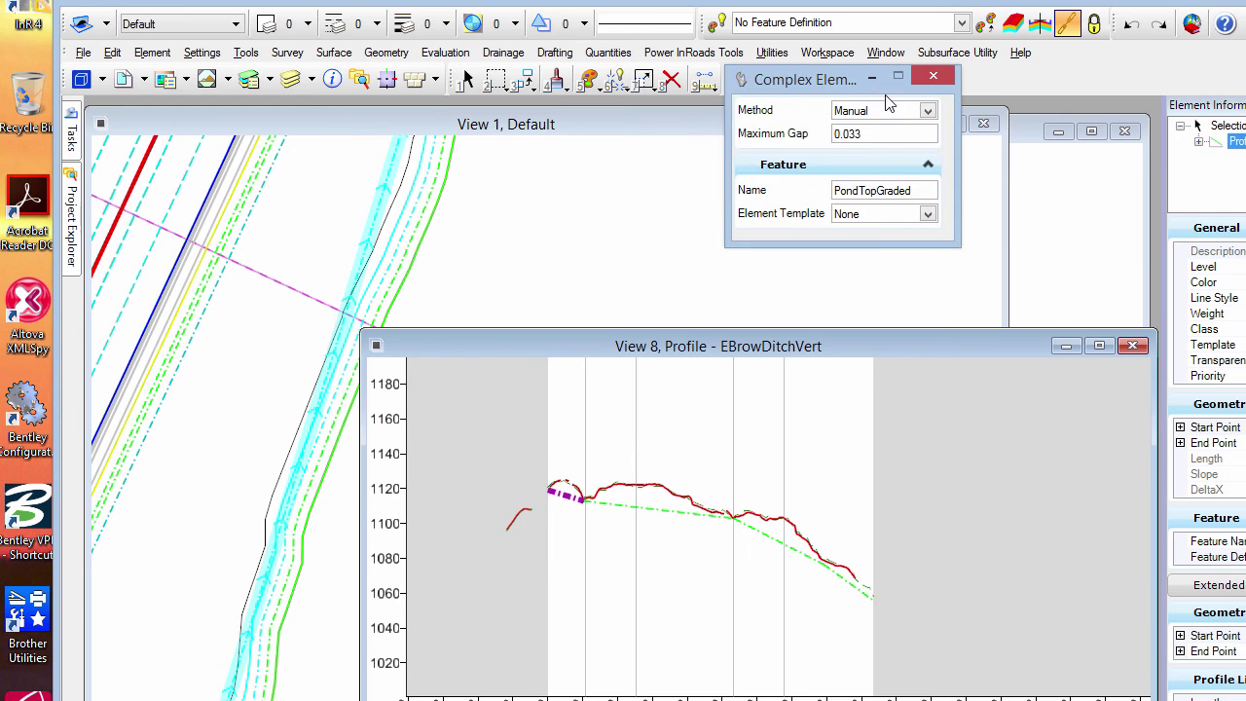
left_click(926, 112)
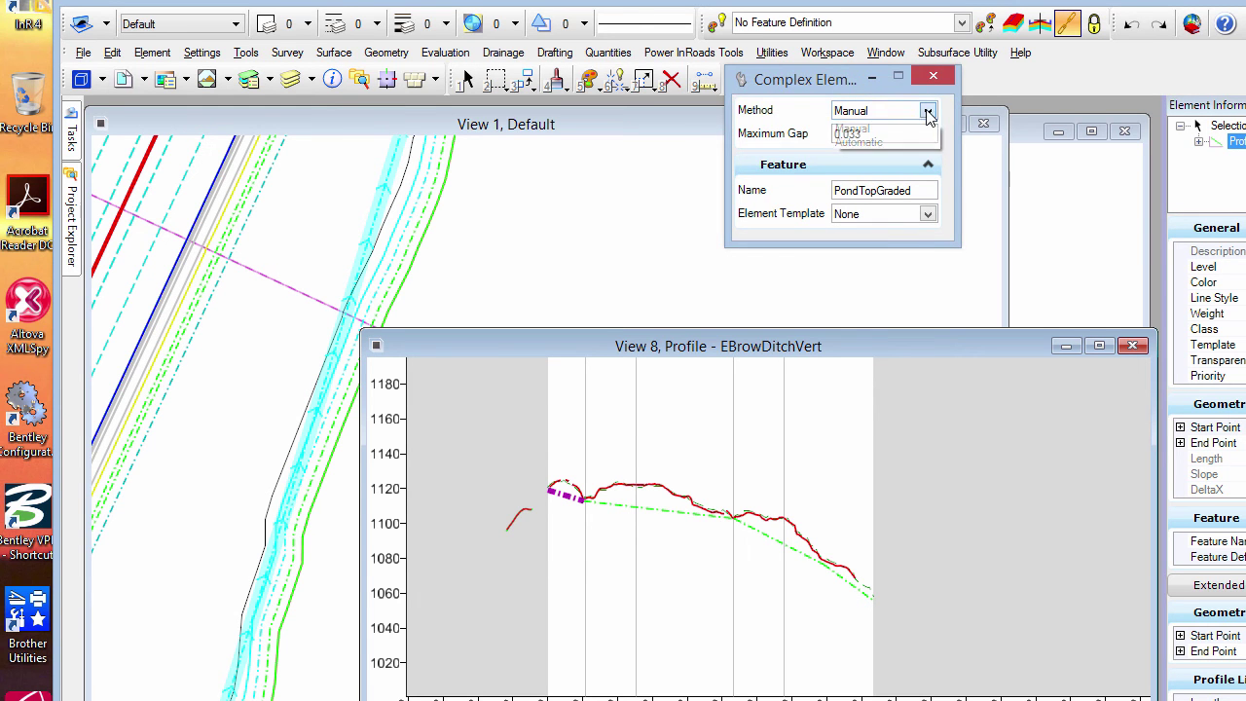
left_click(876, 142)
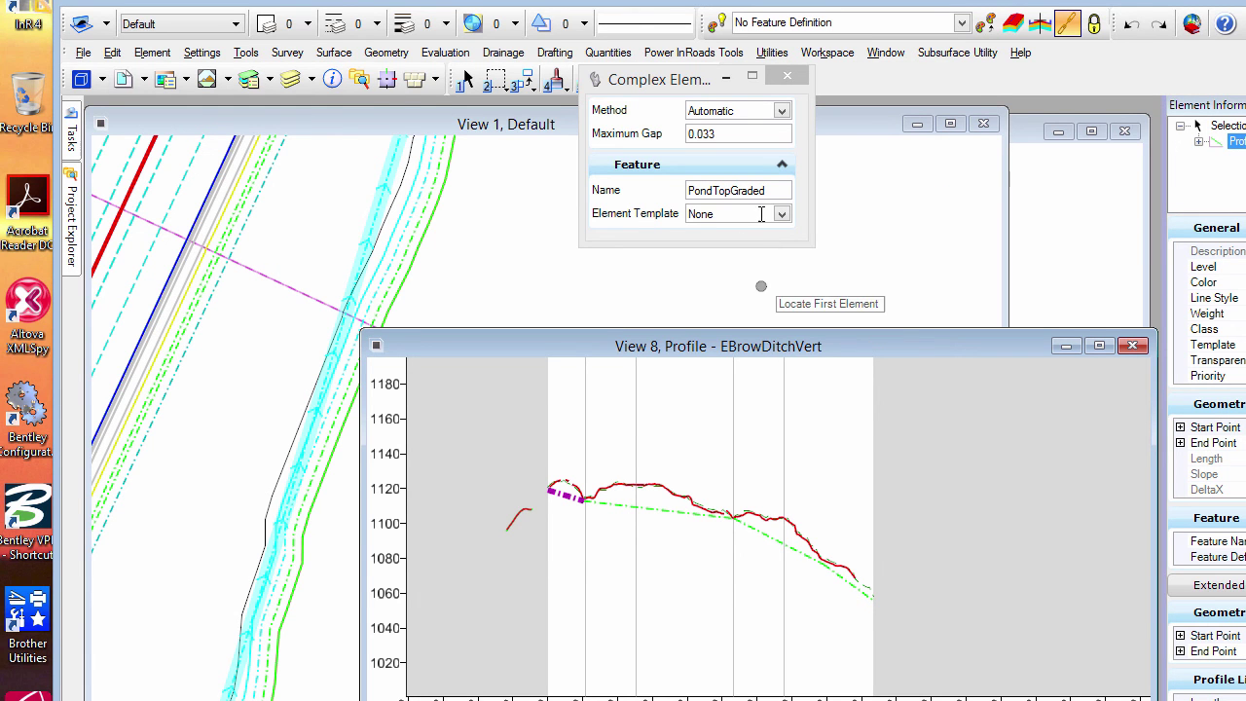
double_click(770, 189)
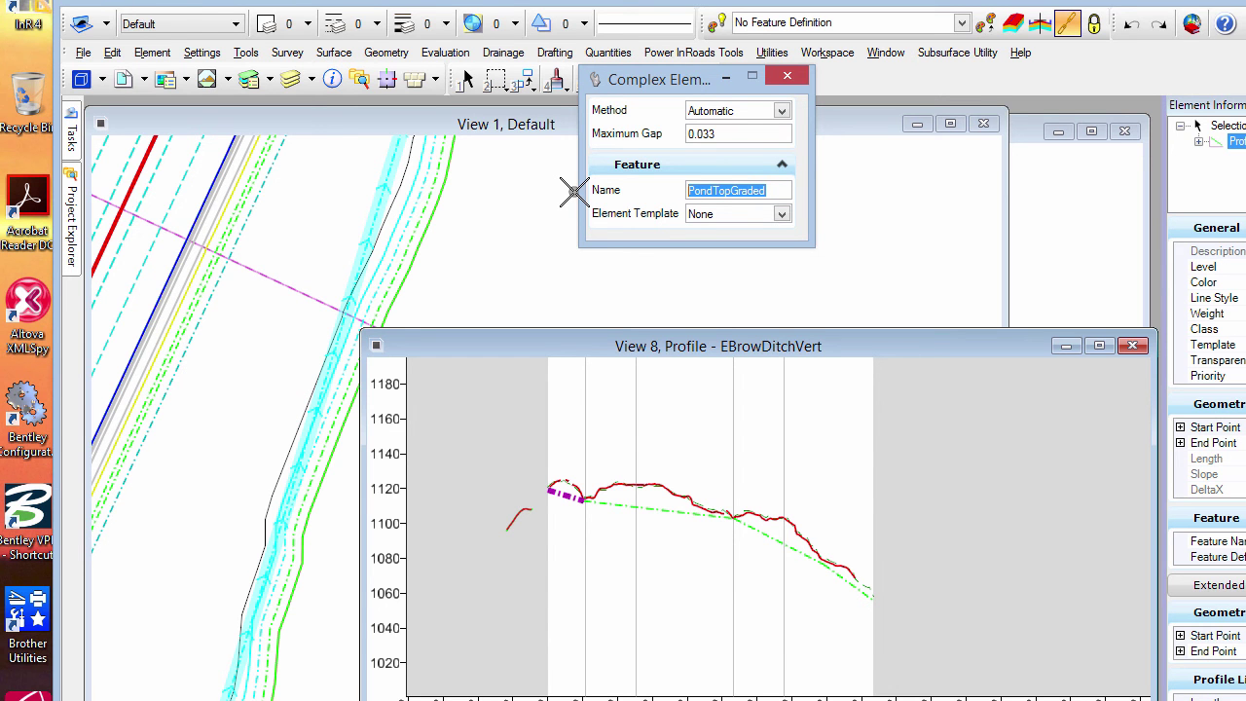
type("DesignBrowFlowline")
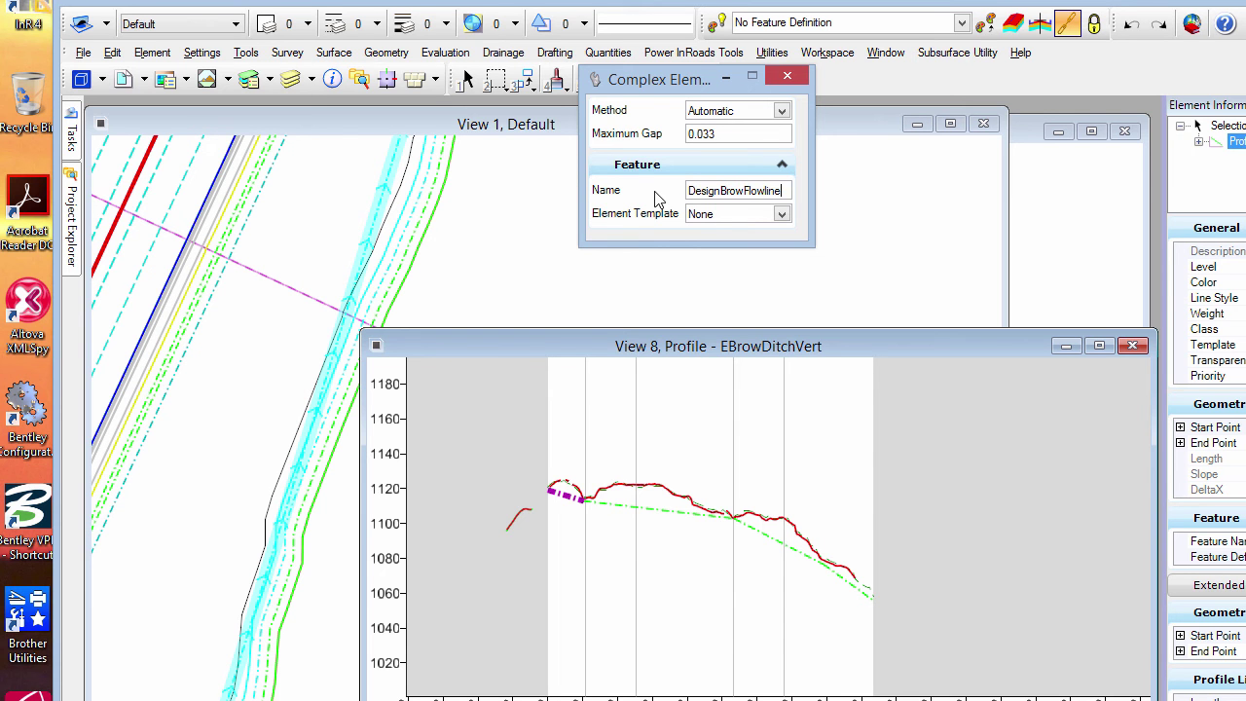
left_click(553, 490)
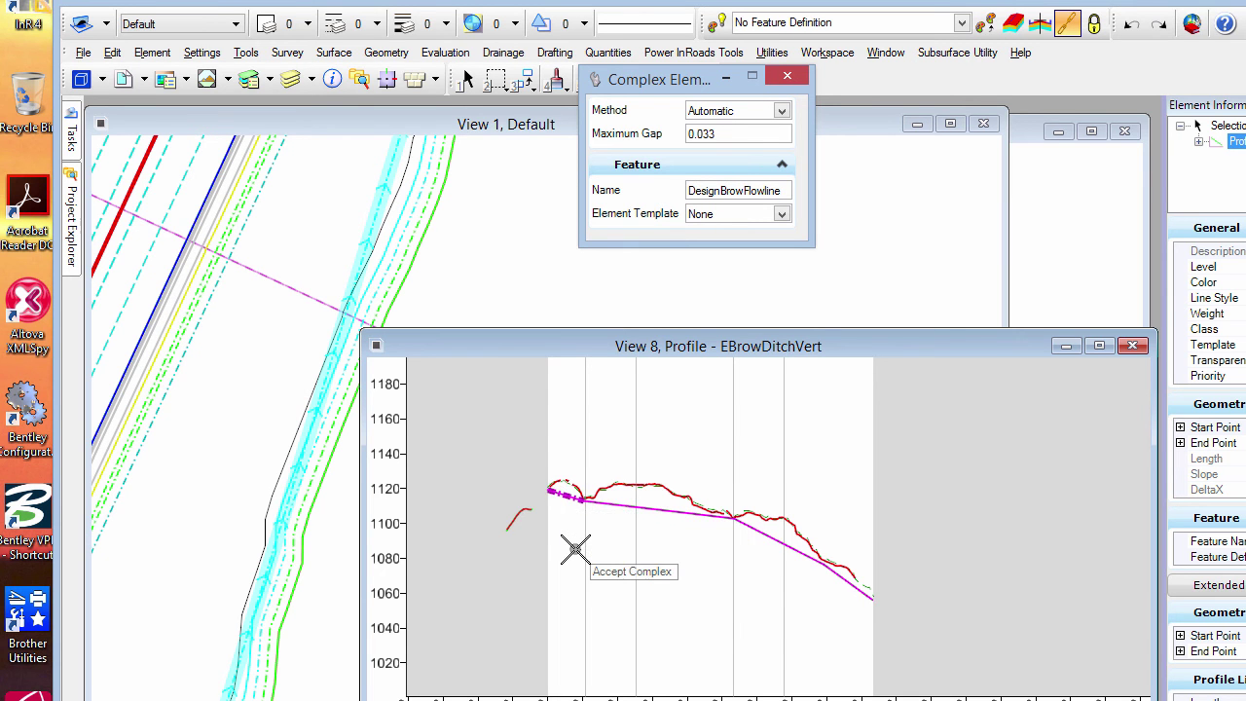
left_click(574, 550)
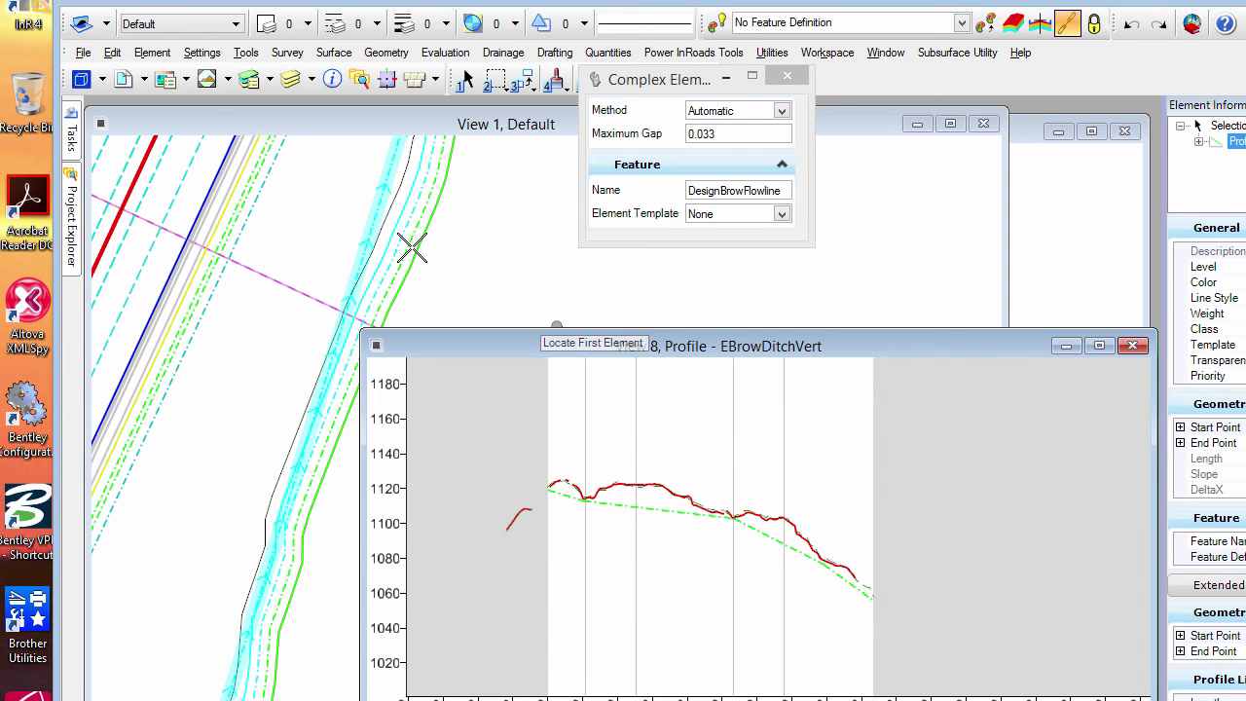
scroll(303, 311, "down", 2)
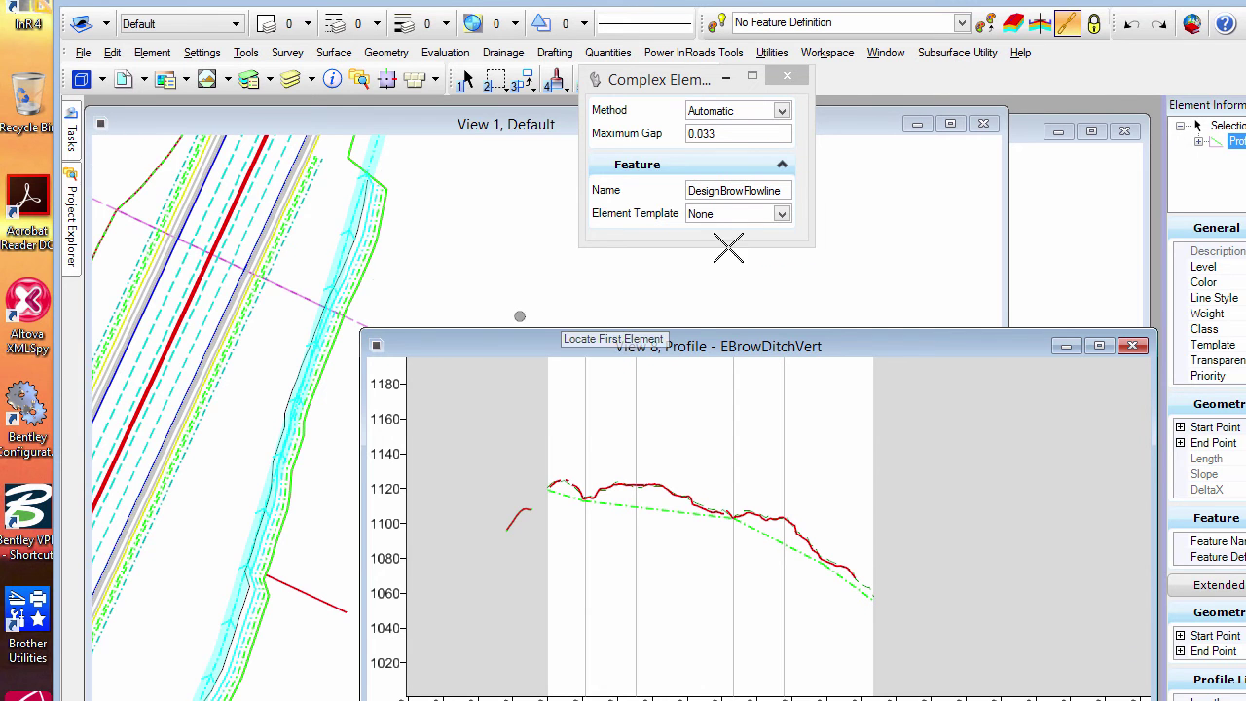
Step: Make the DesignBrowFlowline profile the active profile
mouse_move(71, 136)
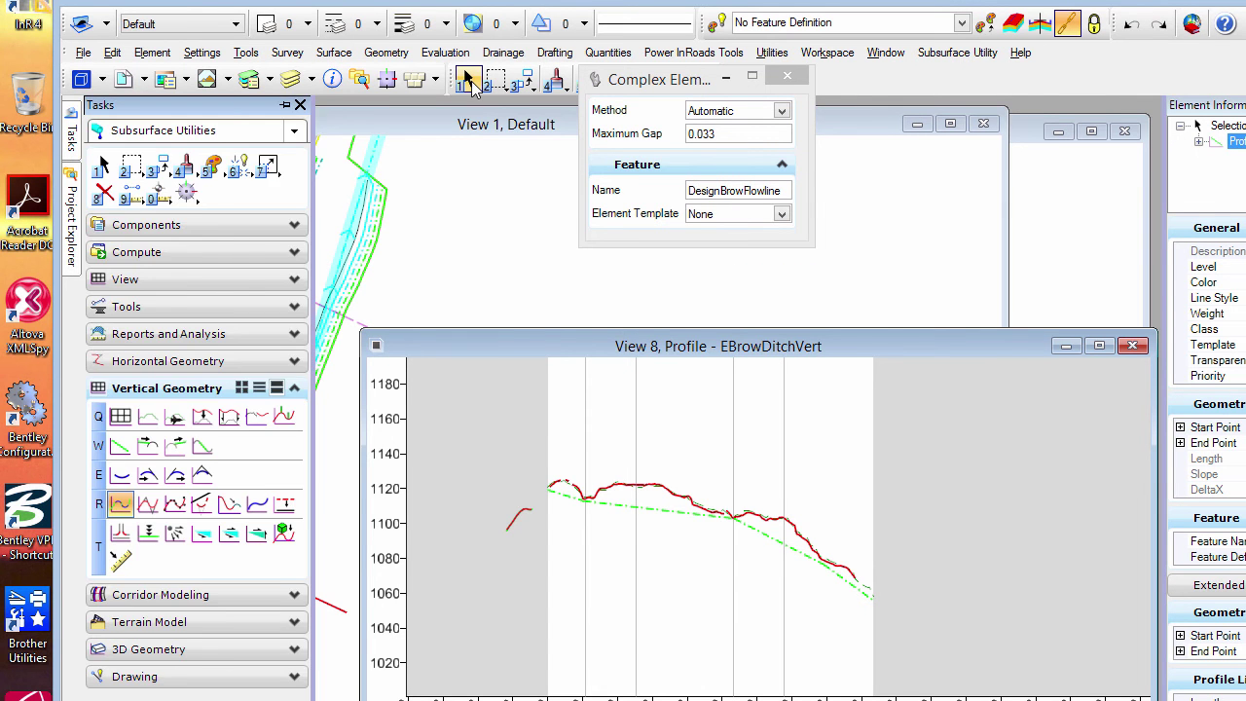
left_click(468, 81)
left_click(629, 516)
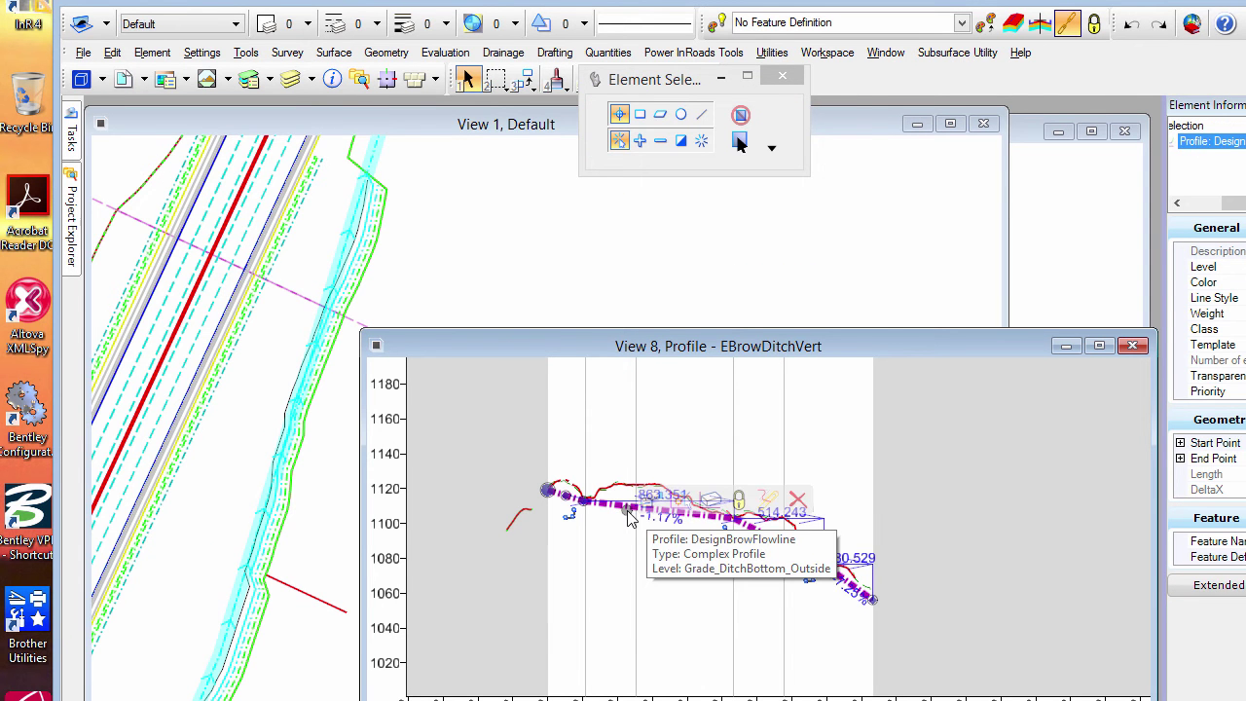
left_click(666, 499)
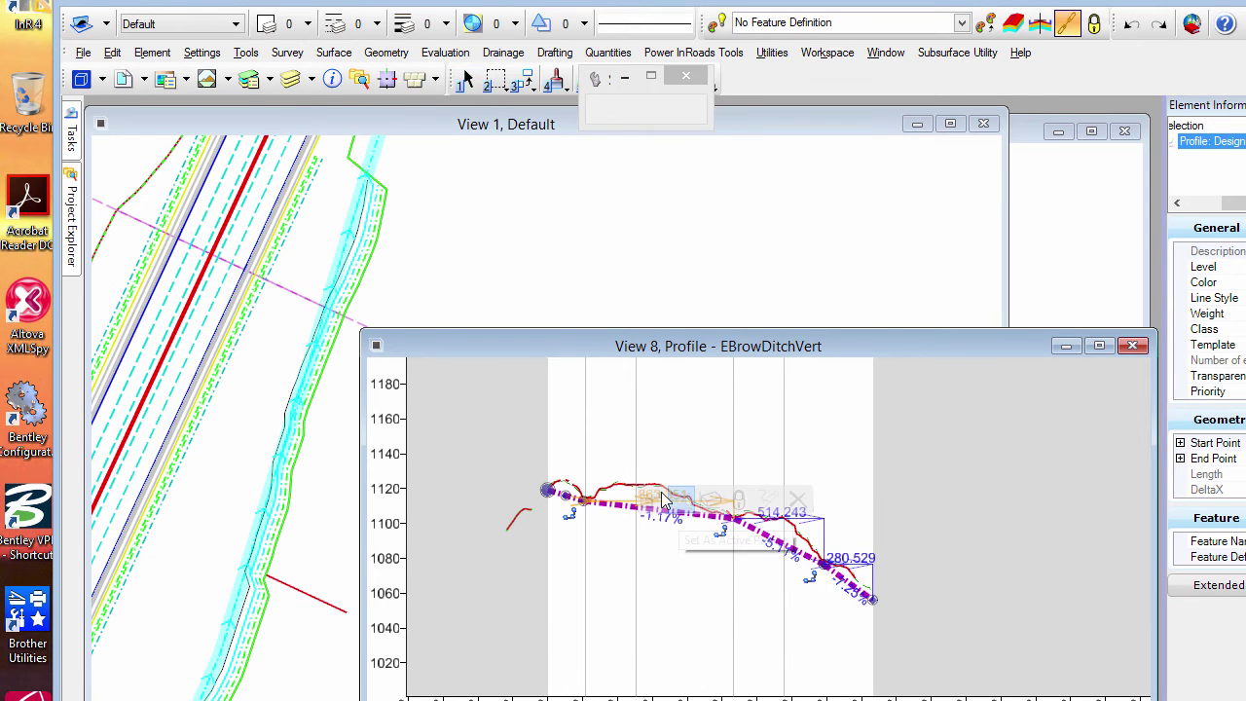
Step: Reprocess the corridor and open the template's end-condition test
left_click(303, 602)
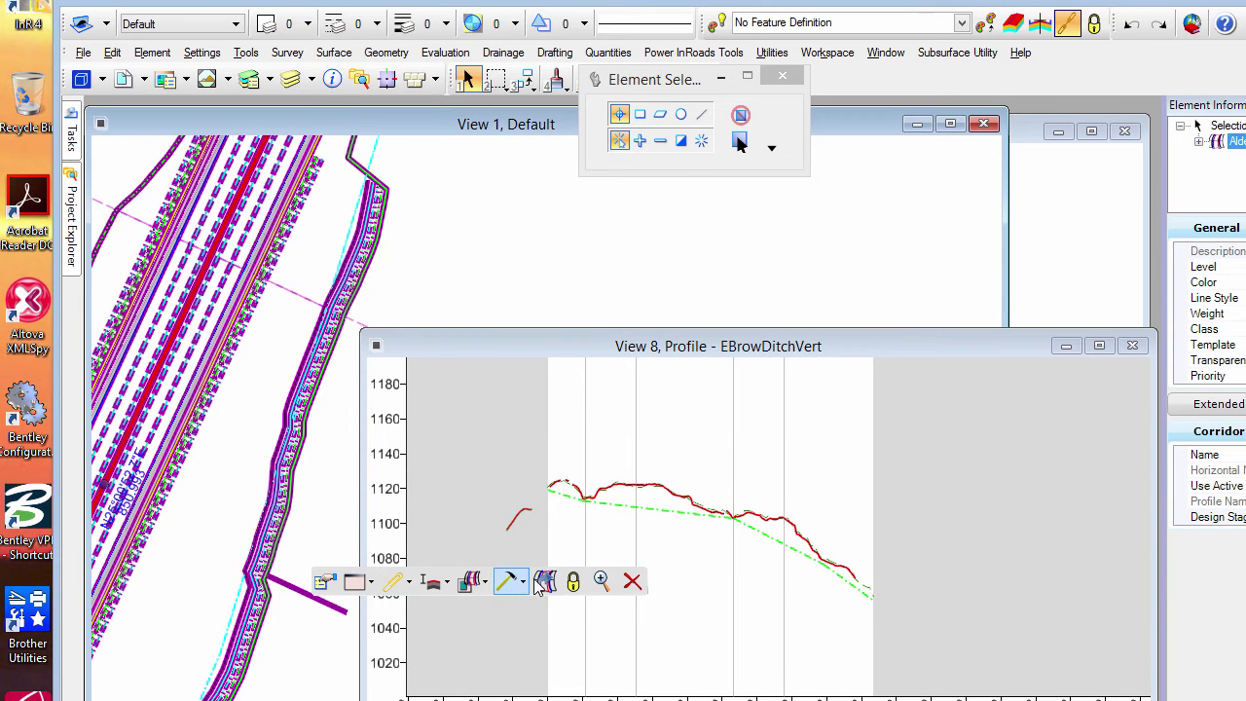
left_click(546, 582)
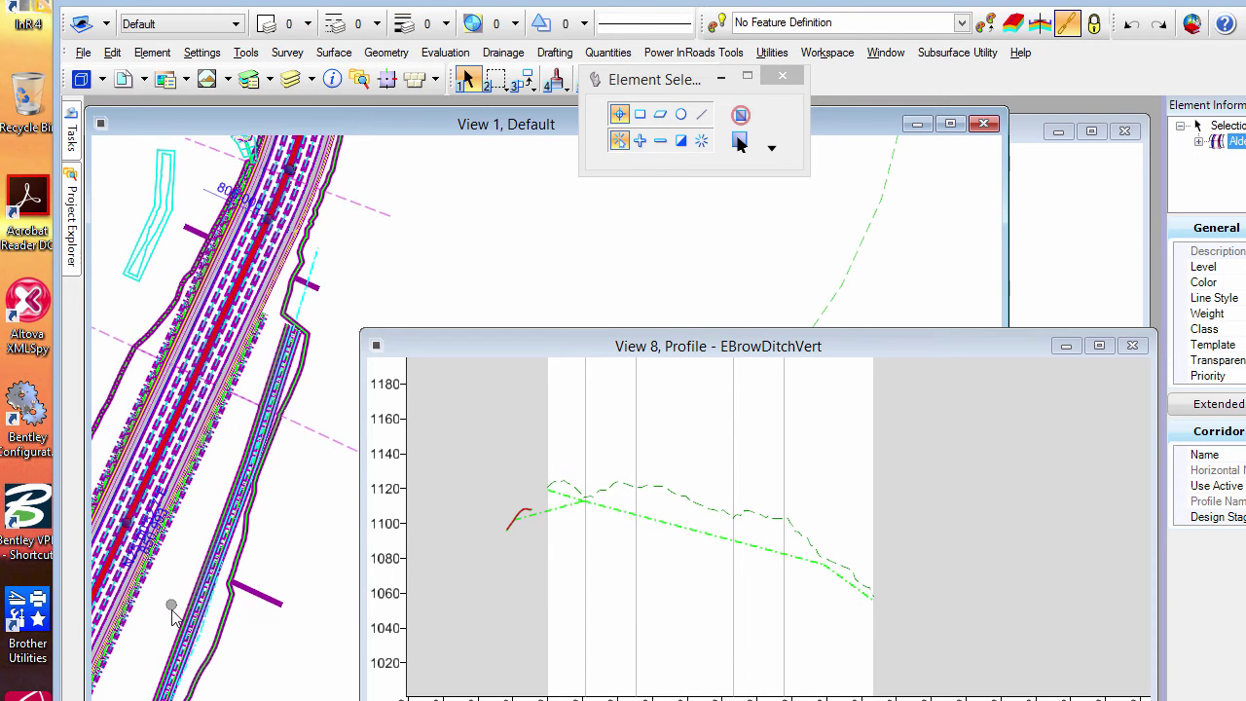
middle_click_drag(168, 597, 290, 564)
scroll(305, 569, "up", 1)
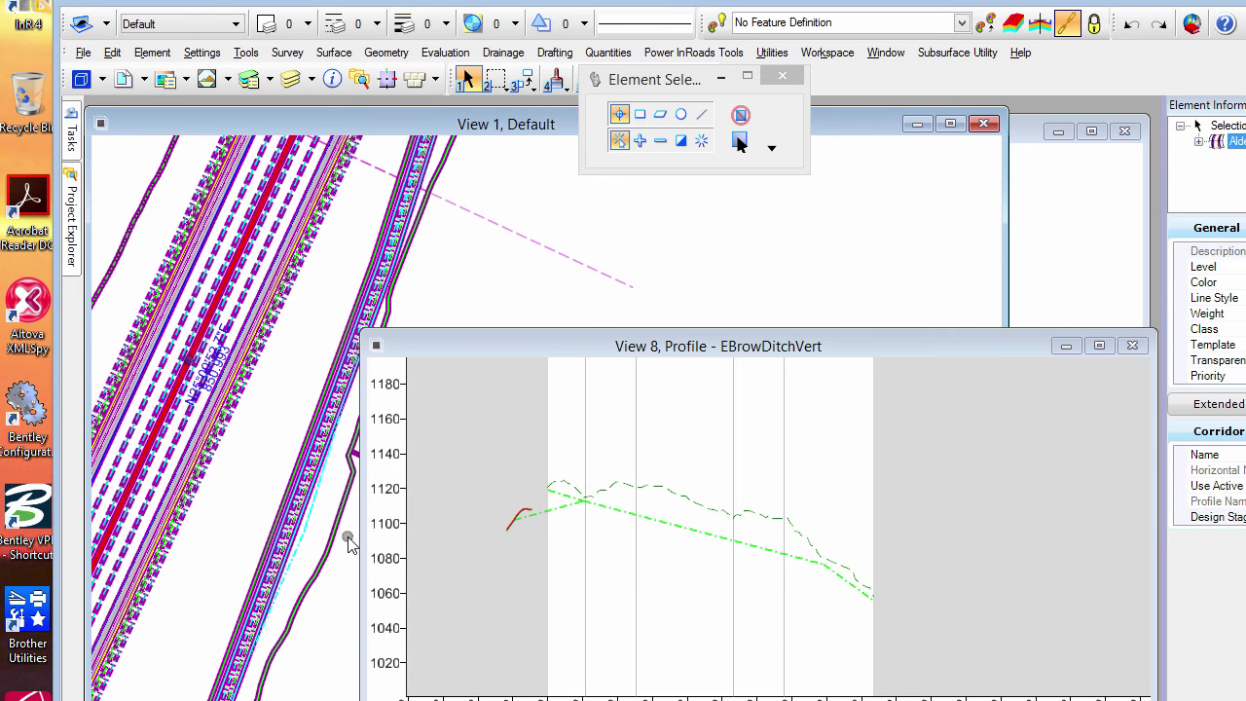
scroll(309, 541, "down", 1)
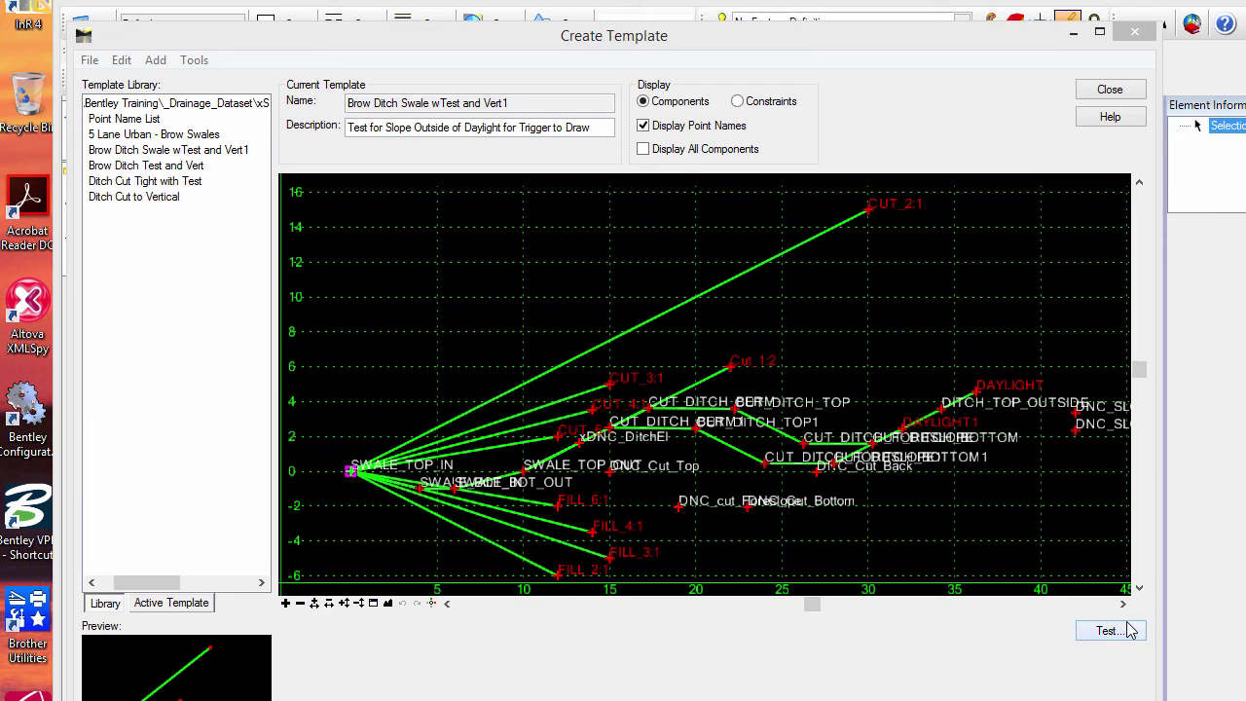
left_click(1137, 632)
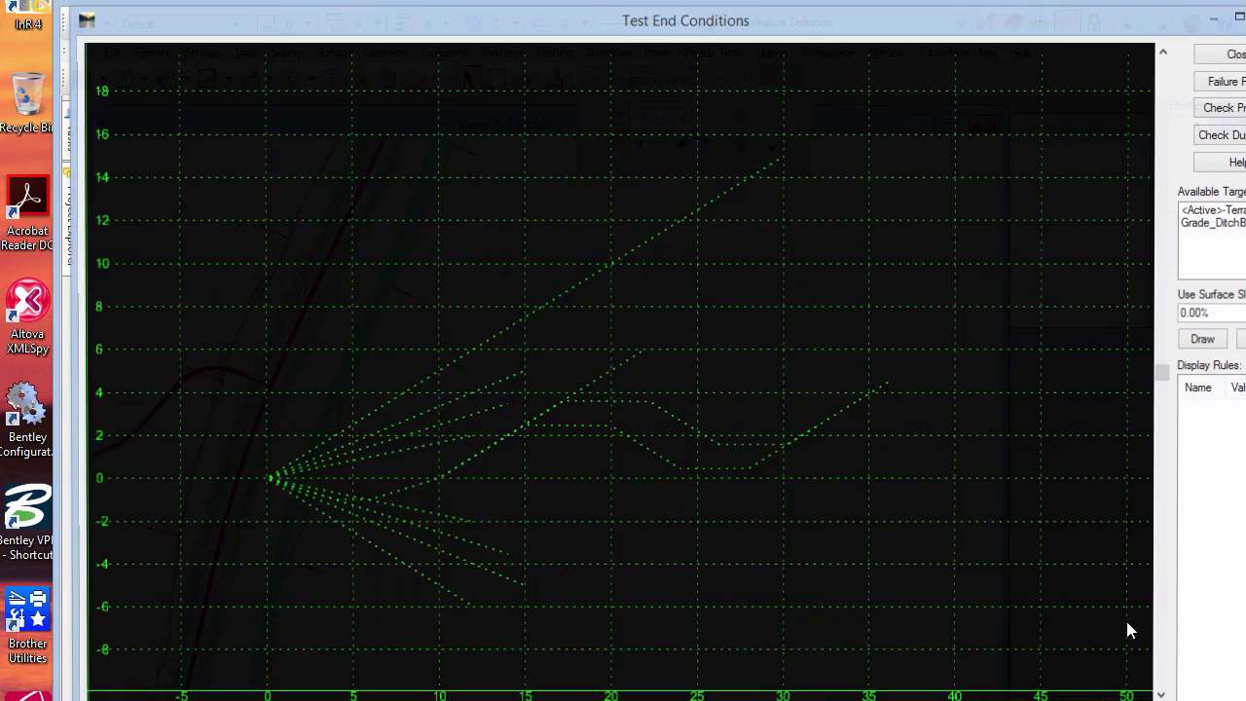
Step: Draw solutions against the active terrain and ditch grade target, lowering the ditch to about elevation 15
left_click(1229, 212)
left_click(1205, 339)
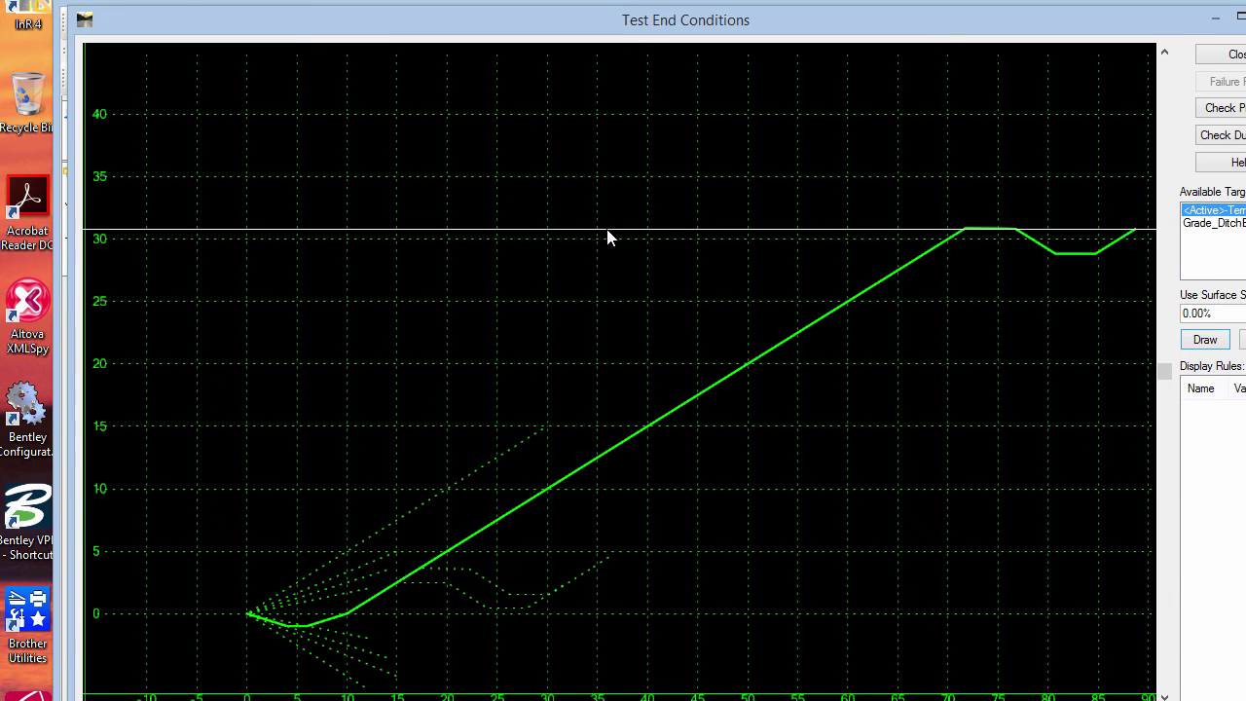
left_click_drag(549, 251, 514, 257)
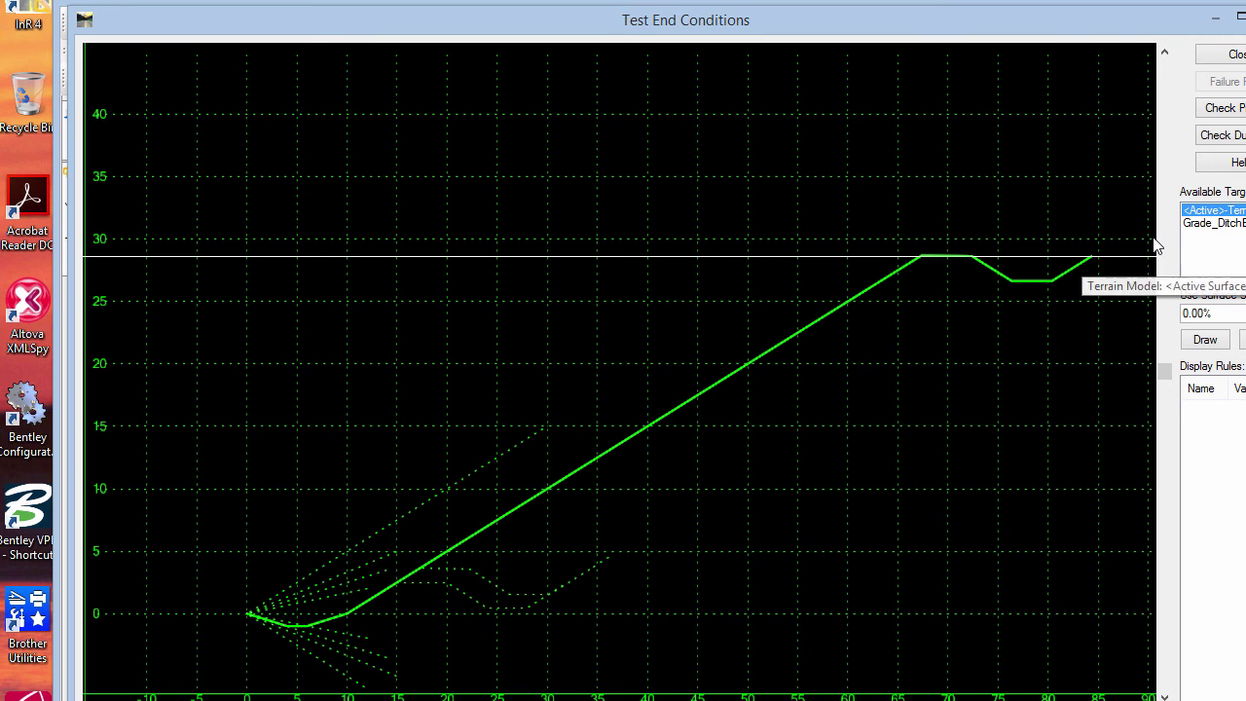
left_click(1211, 223)
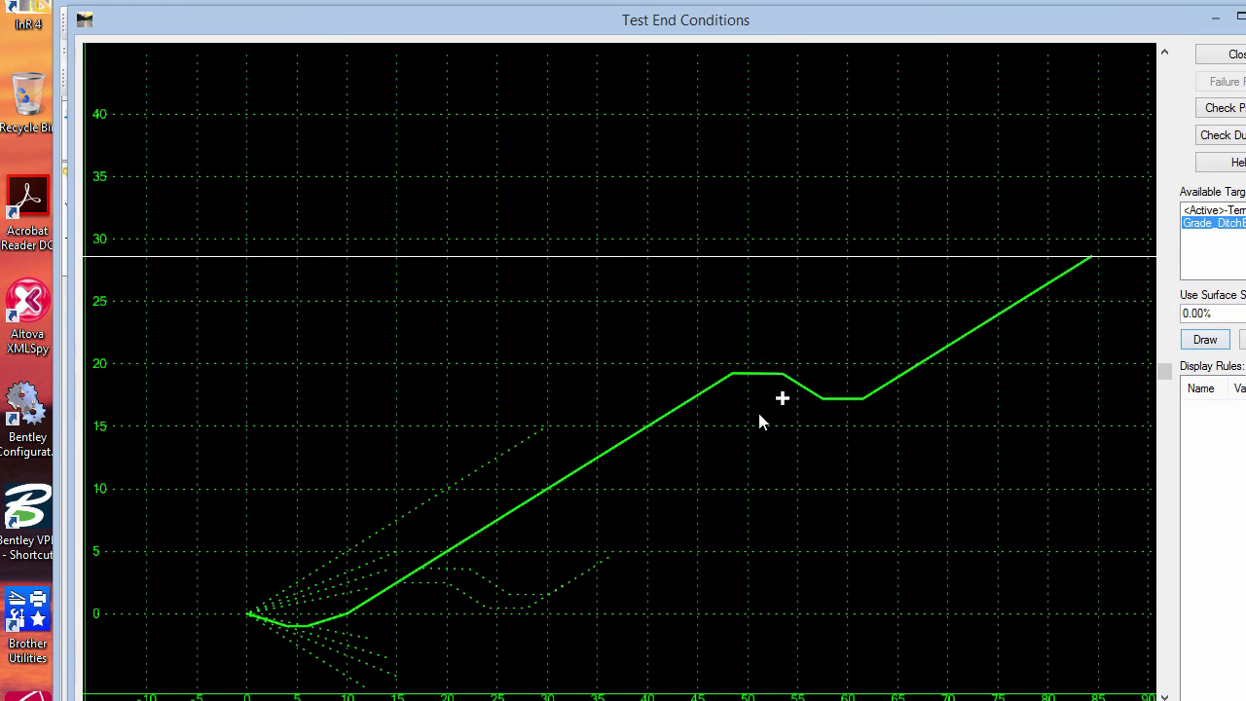
left_click_drag(717, 451, 687, 395)
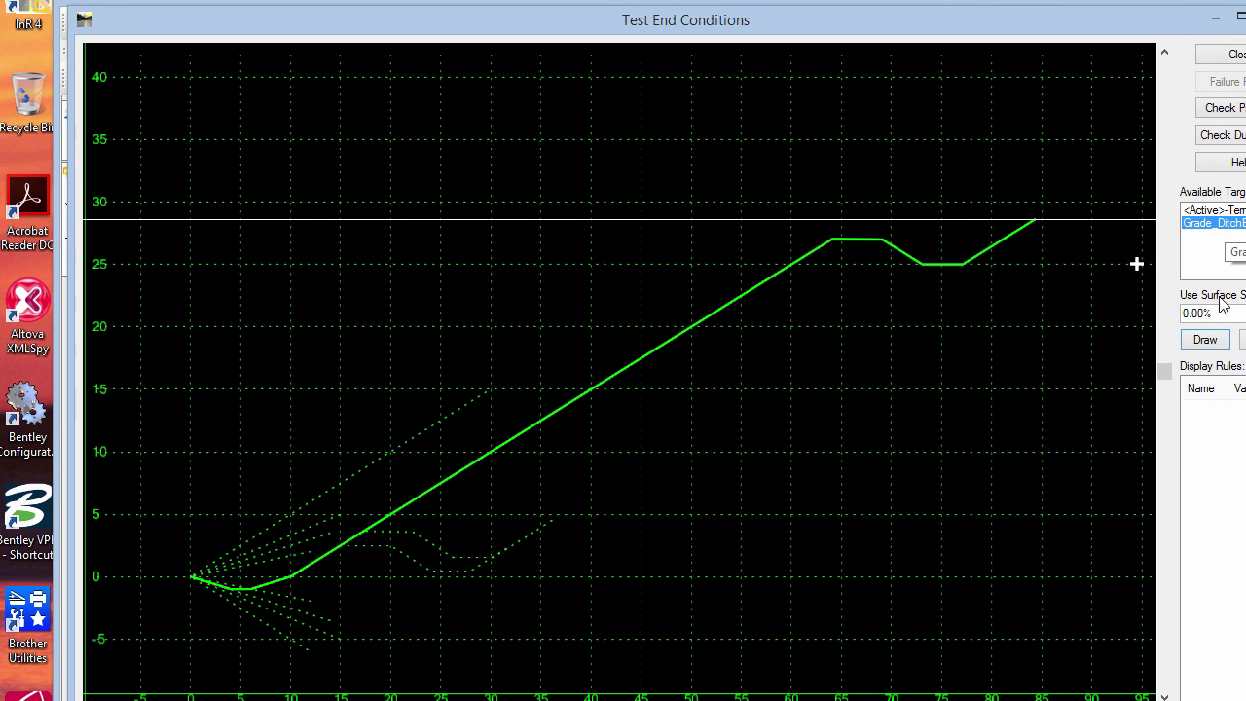
left_click(1229, 230)
Step: Redraw the solution against both the active terrain and ditch targets, then close the test
left_click(1223, 211)
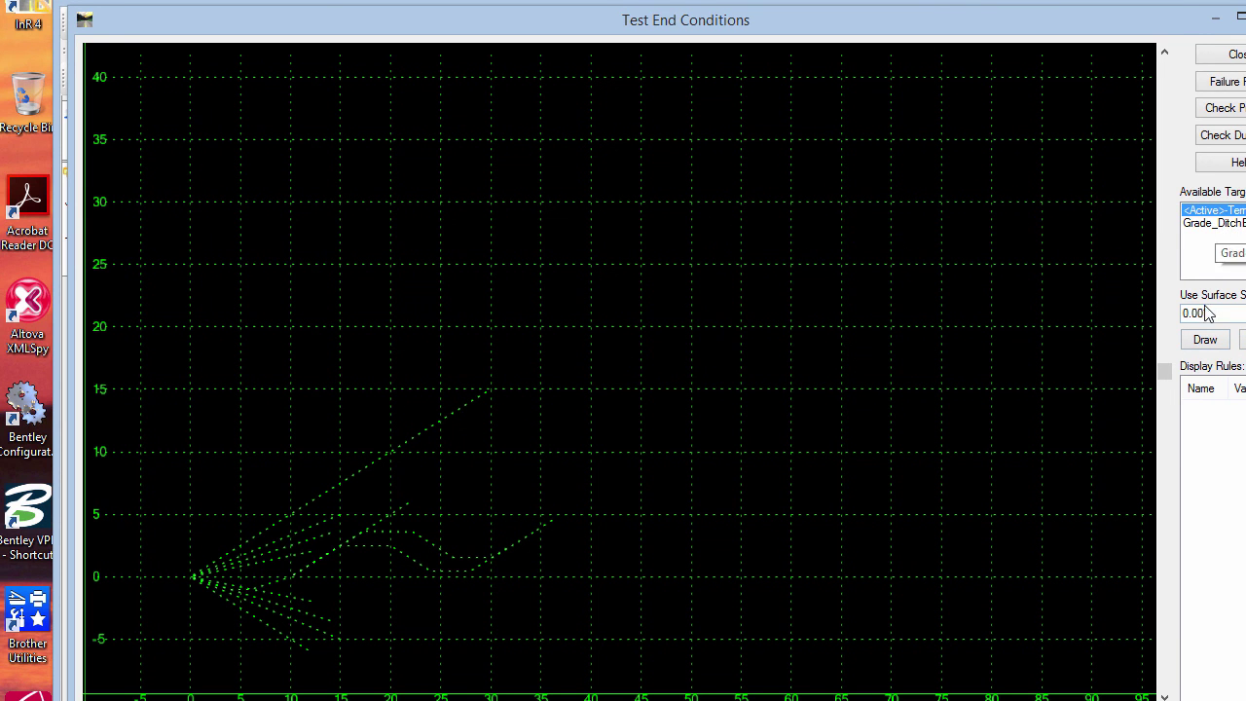
left_click(1205, 339)
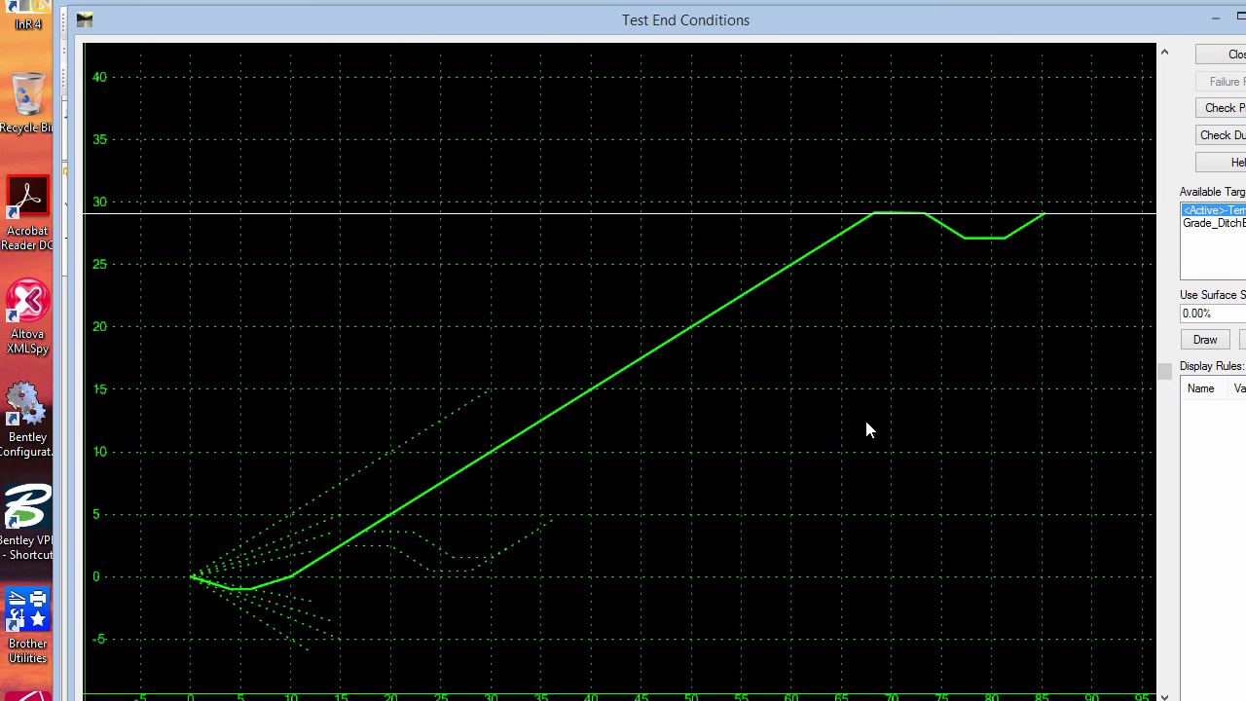
left_click(1217, 223)
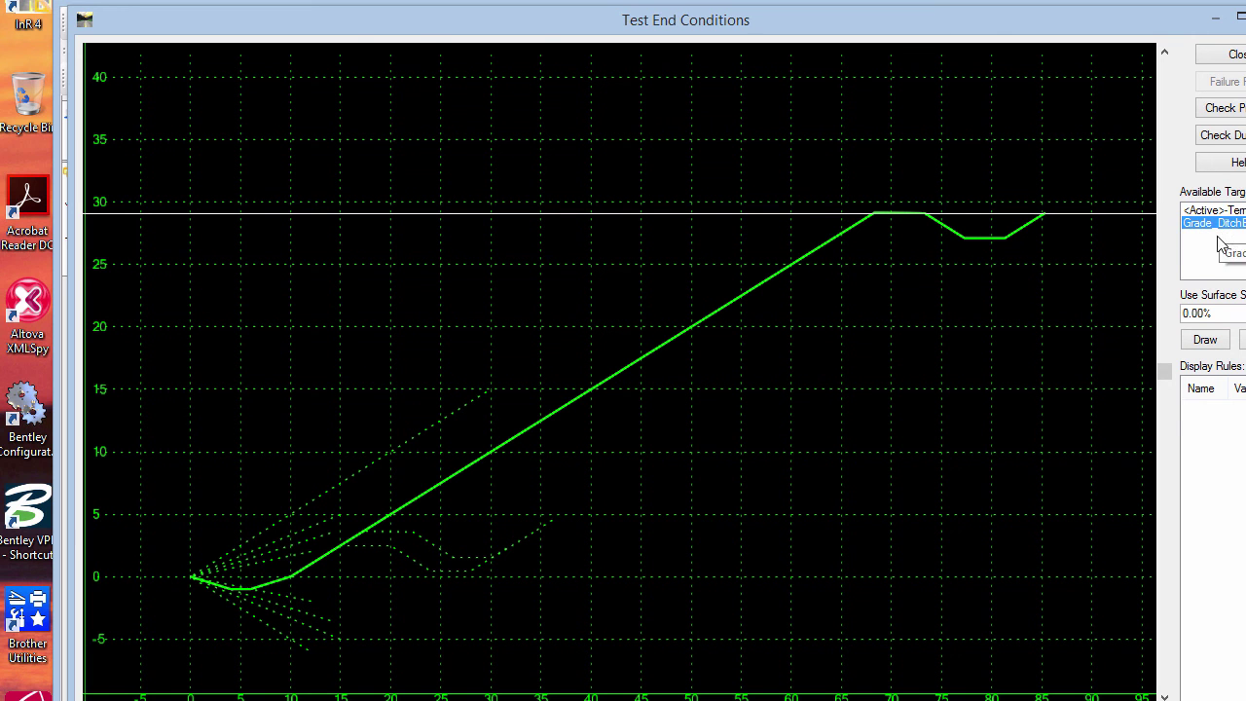
left_click(1205, 340)
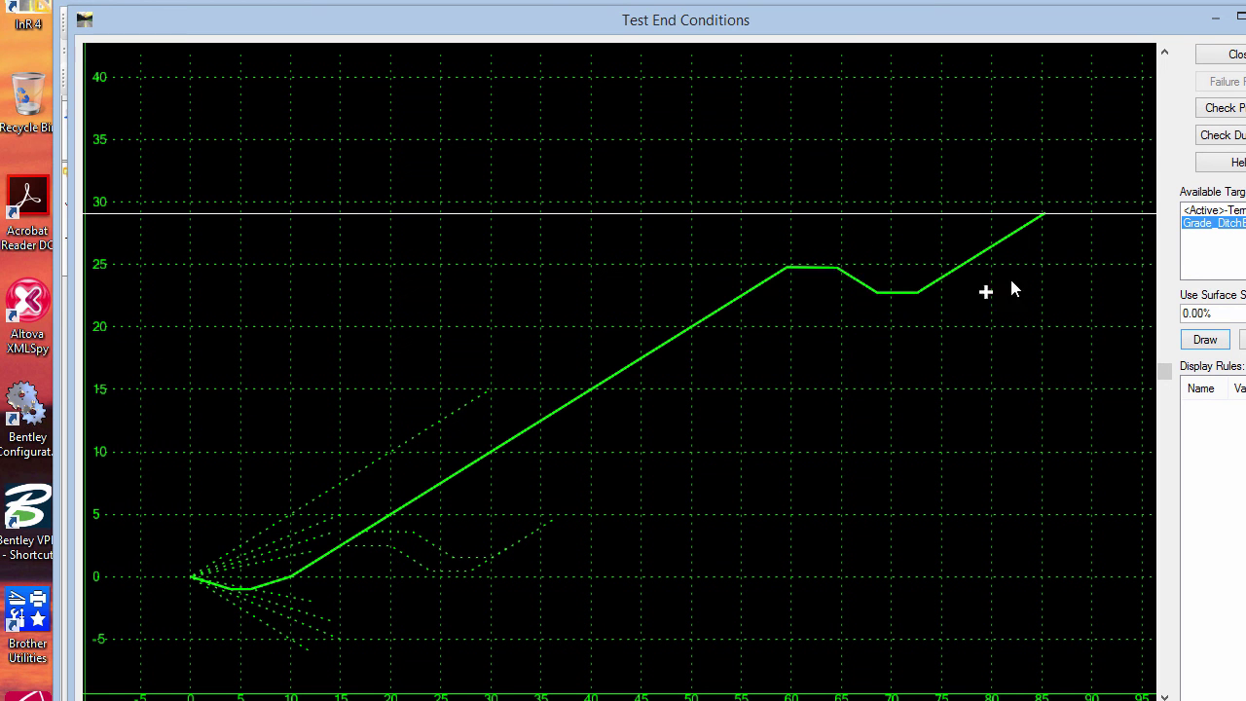
left_click(1235, 56)
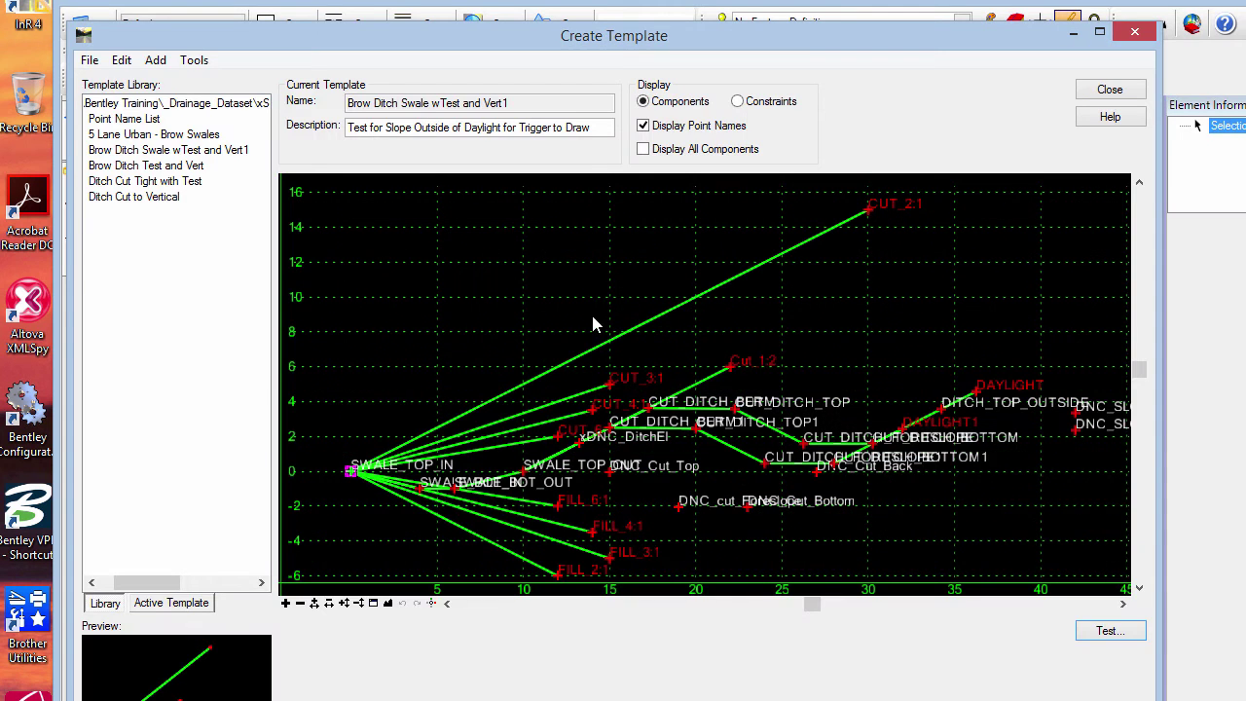
Step: Close the template editor and pan View 1 along the corridor
left_click(1102, 93)
middle_click_drag(433, 516, 709, 306)
right_click(694, 416)
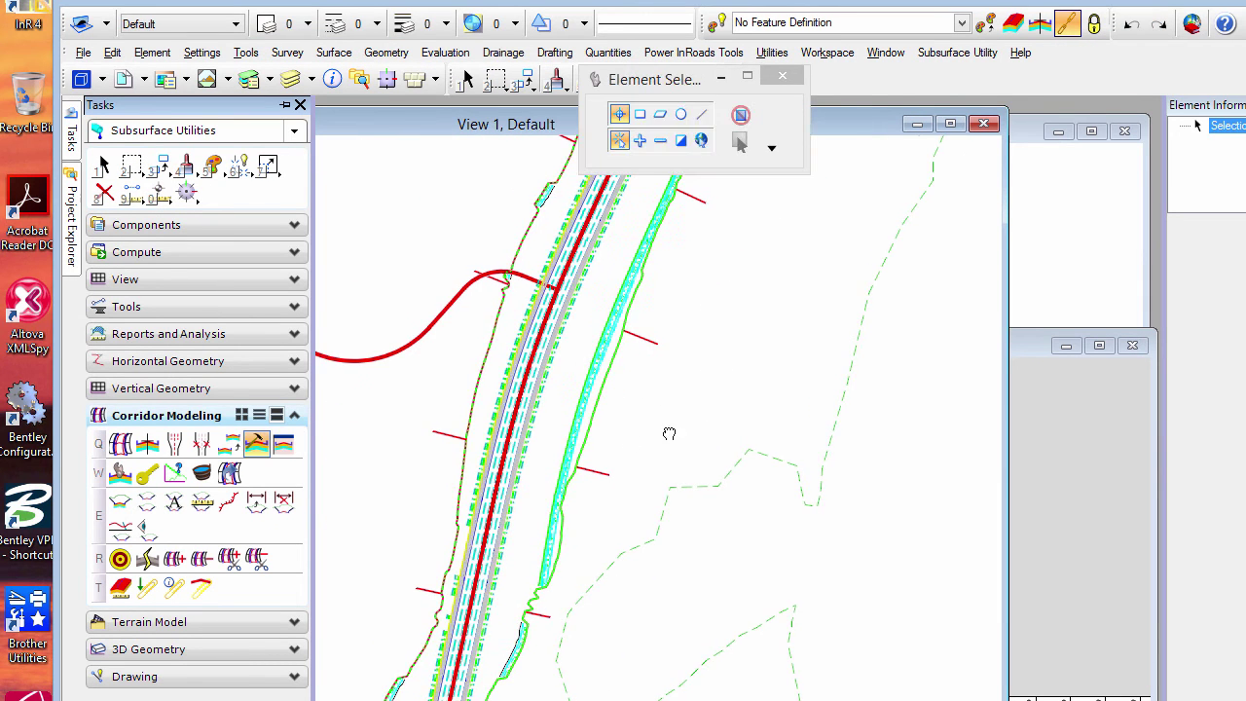
middle_click_drag(669, 433, 493, 590)
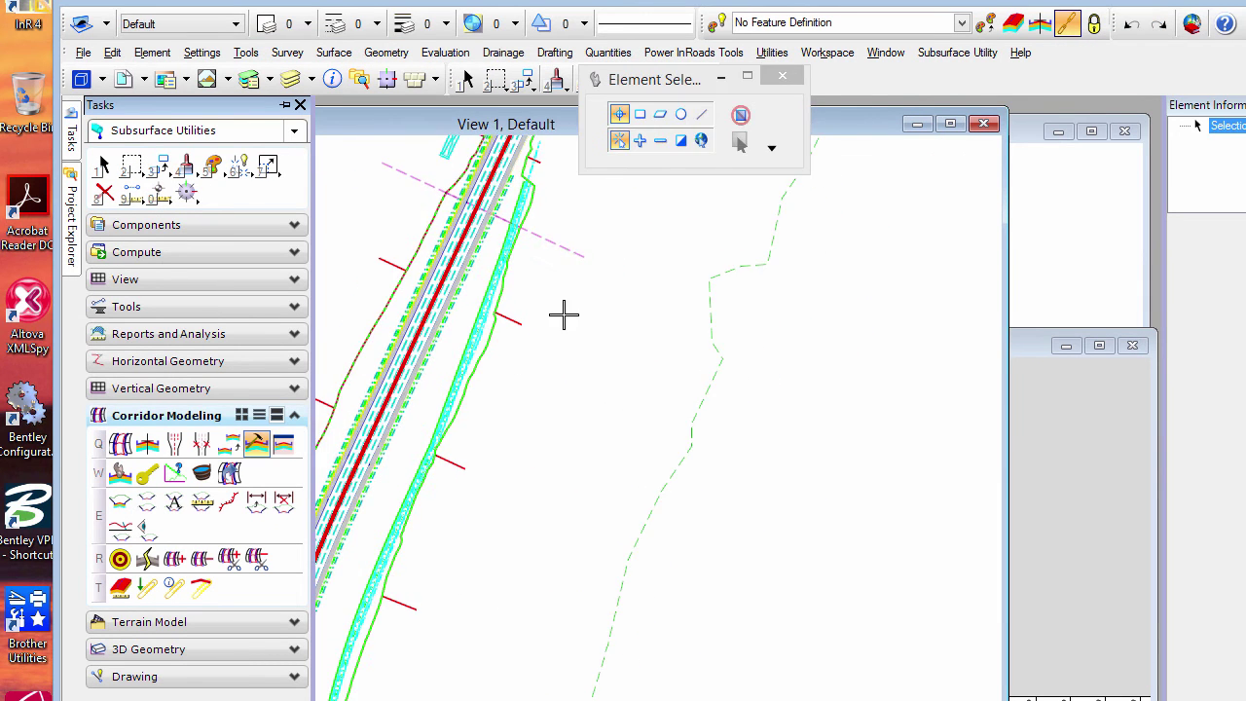
middle_click_drag(564, 313, 488, 434)
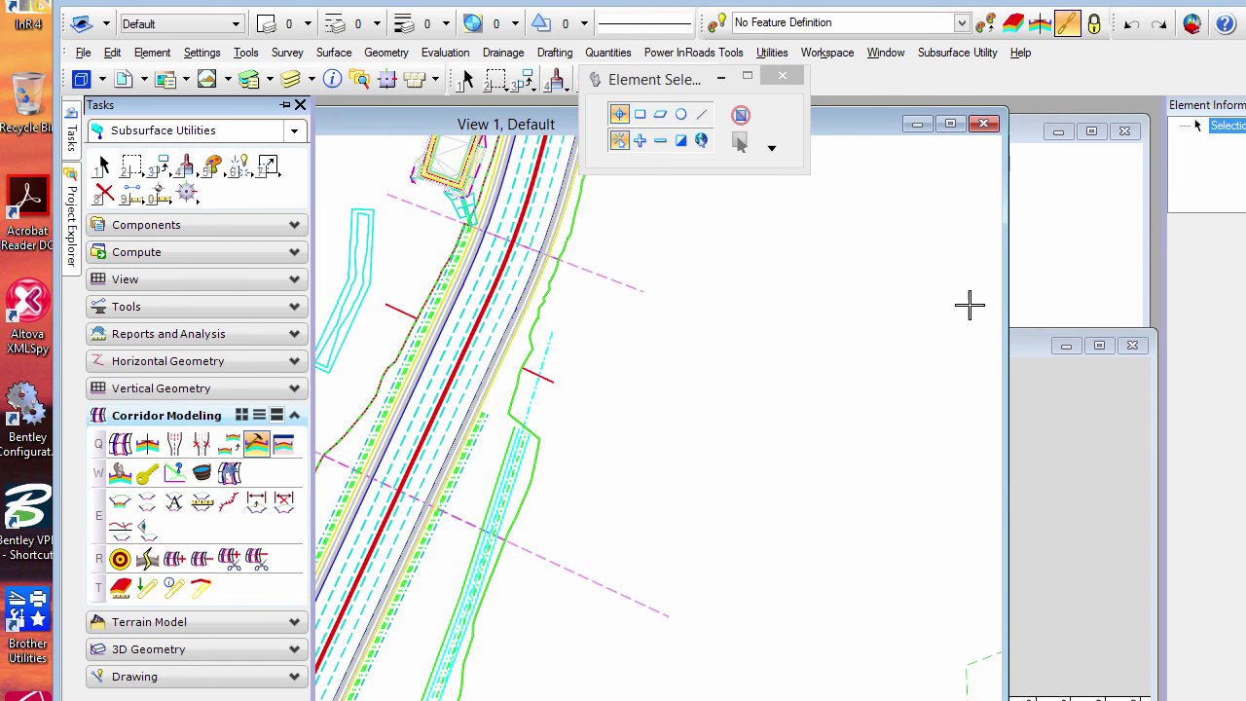
Step: In the EBrowDitchVert profile view, lower the flow line's end point, steepening the final grade to about -10%
left_click(1027, 351)
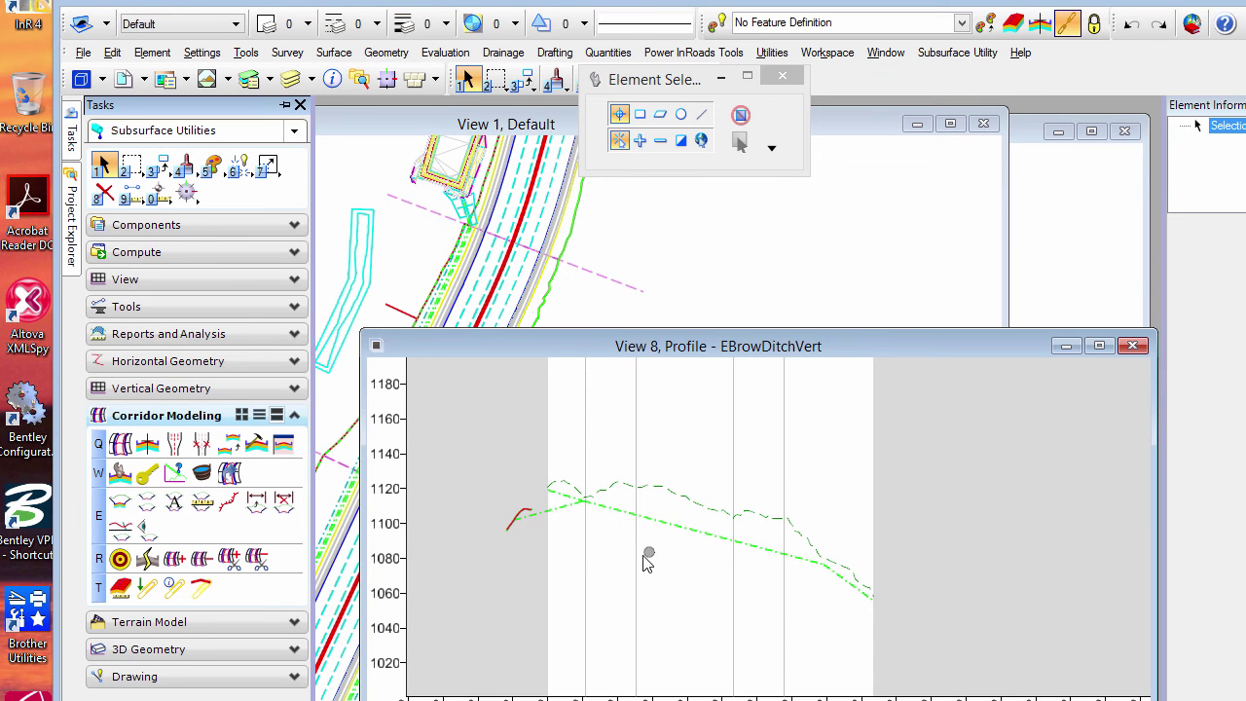
scroll(645, 556, "up", 2)
middle_click_drag(646, 556, 705, 548)
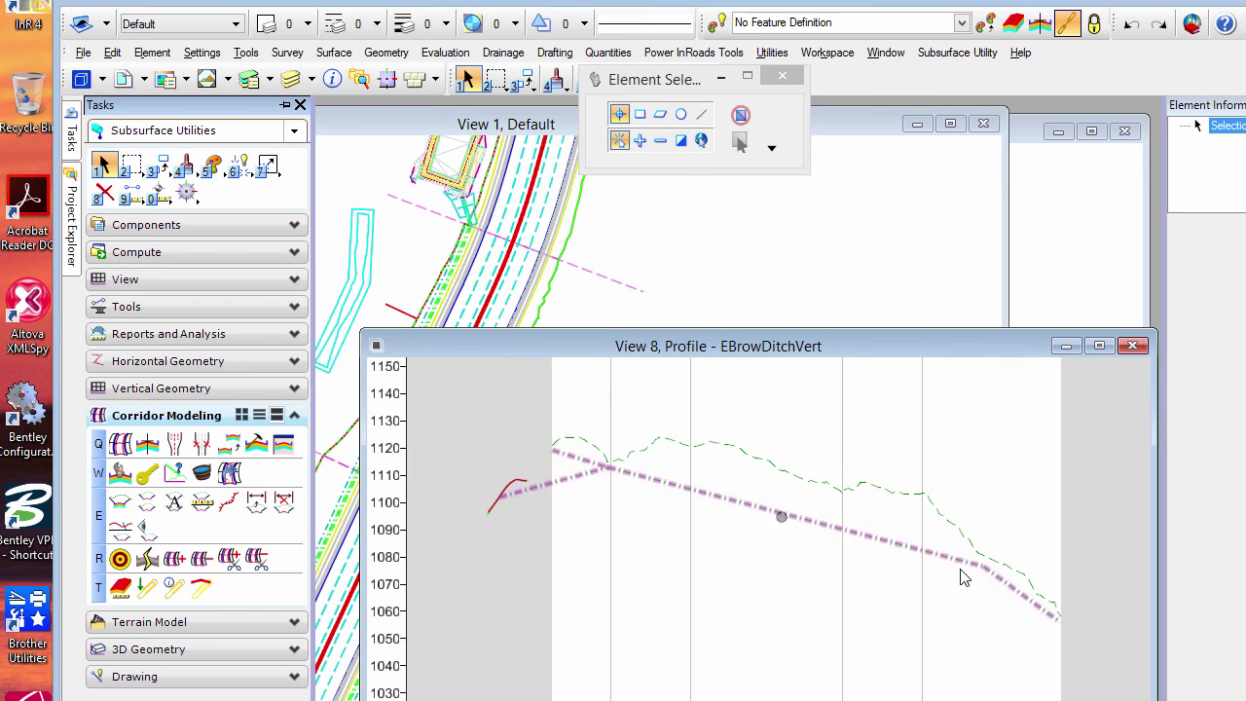
left_click(1038, 612)
scroll(1046, 642, "up", 3)
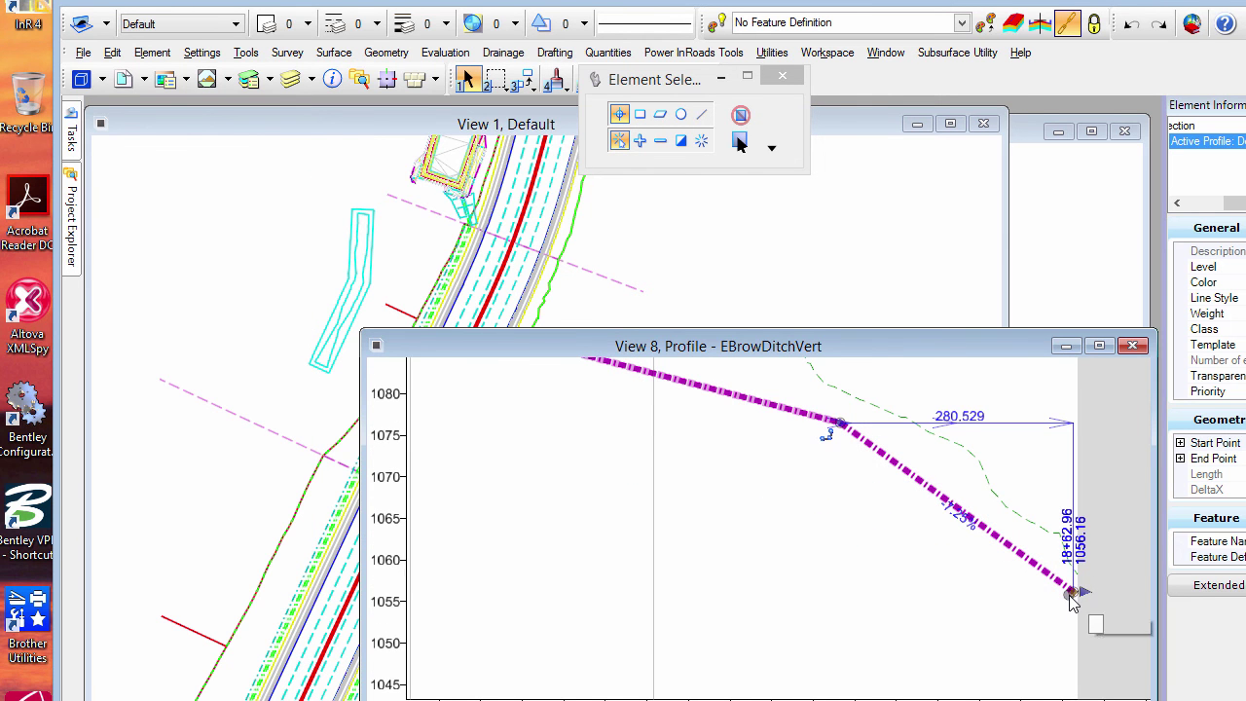
left_click_drag(1076, 633, 1080, 666)
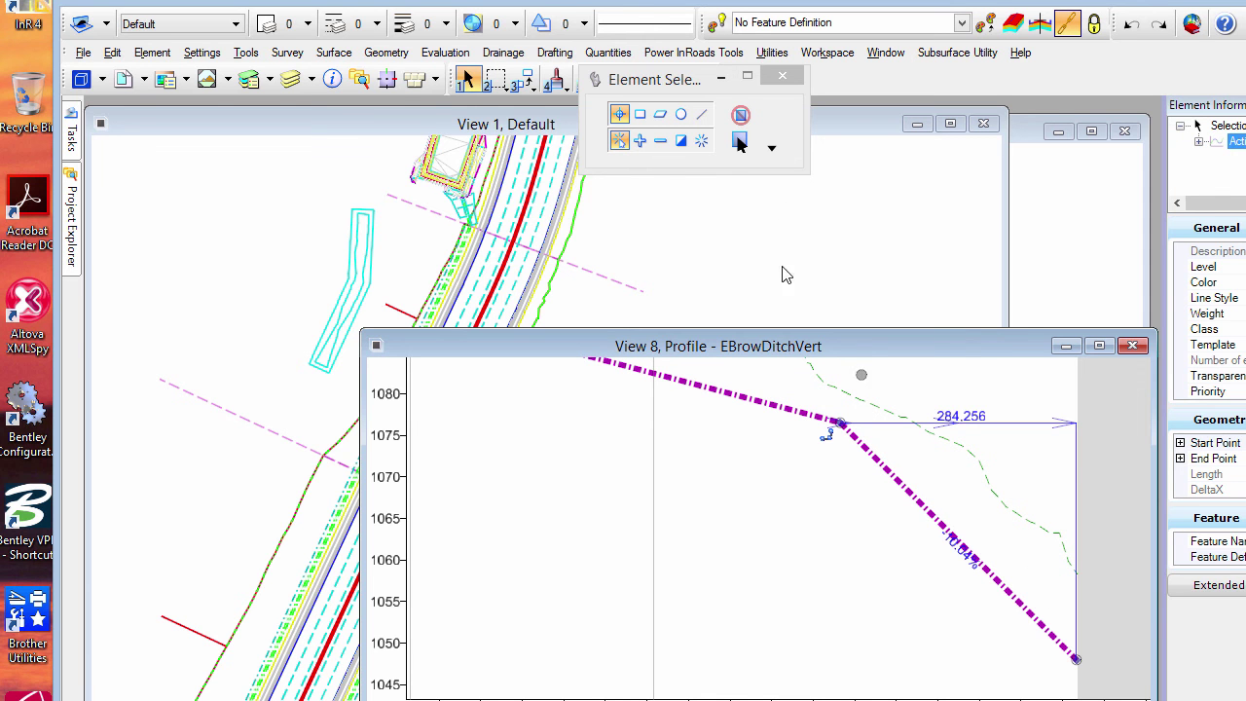
left_click(848, 126)
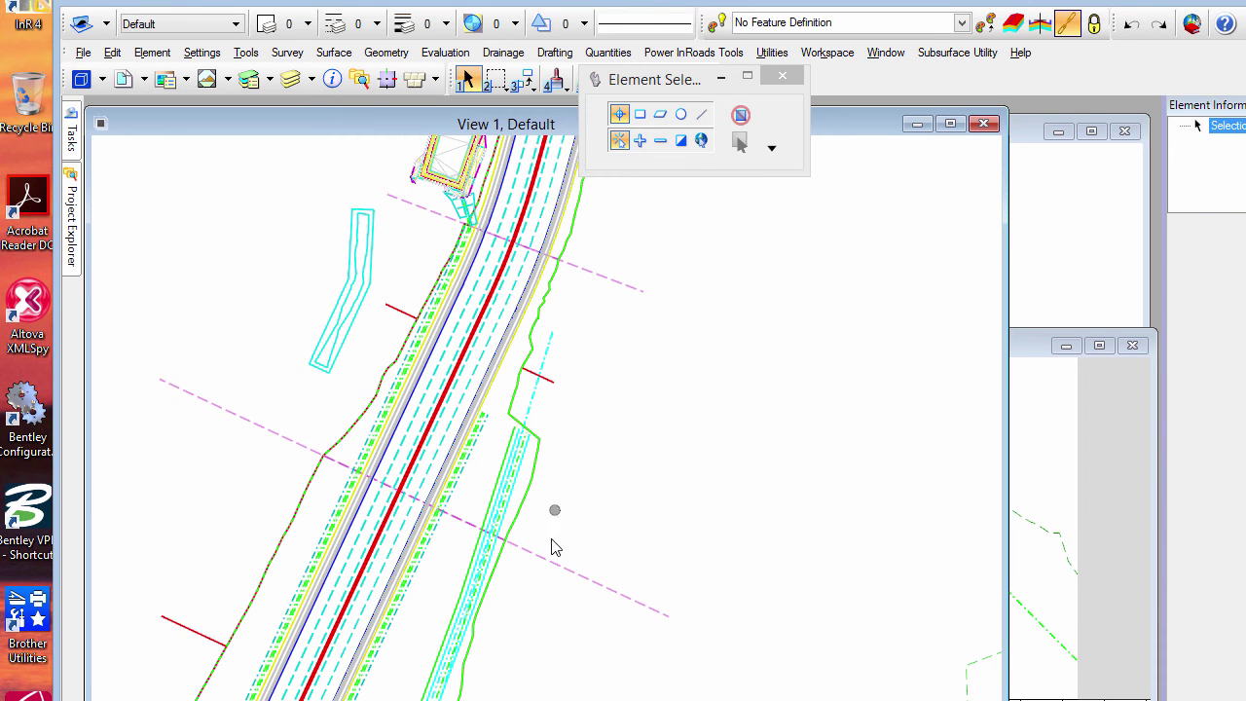
Step: Reprocess the Alden Parkway corridor with the revised ditch profile, then rotate and pan View 1 along the road
left_click(551, 387)
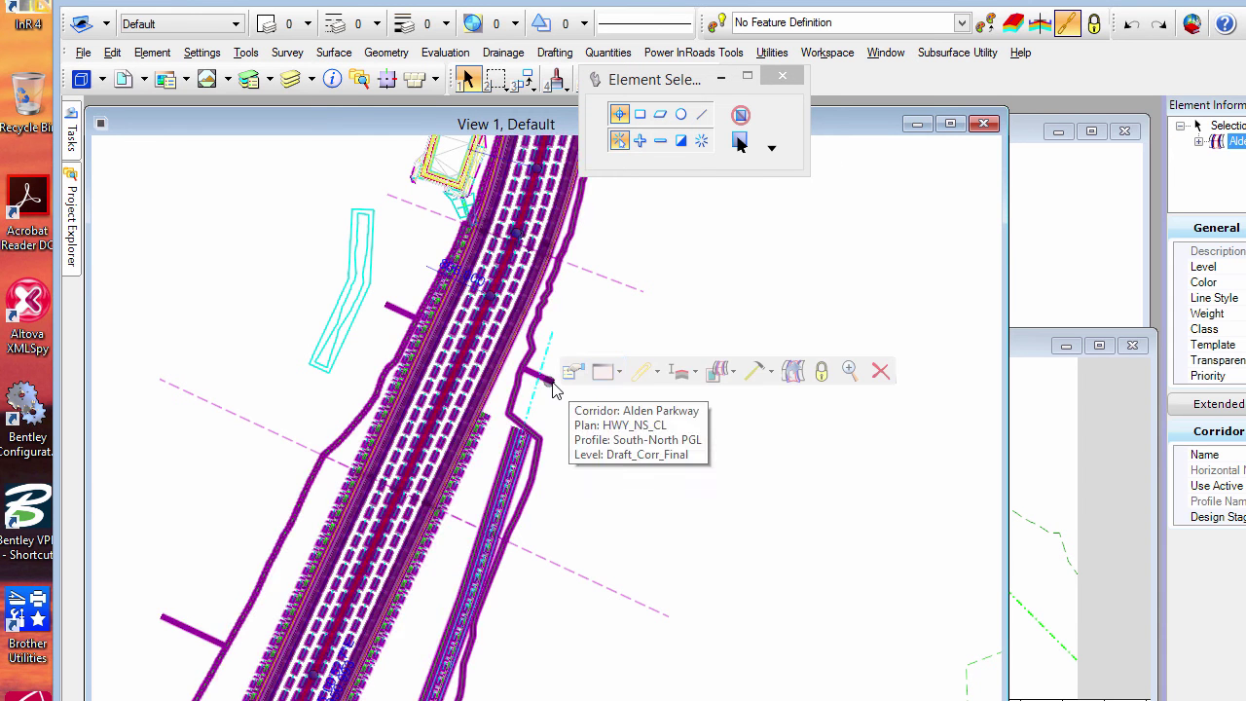
scroll(521, 443, "up", 2)
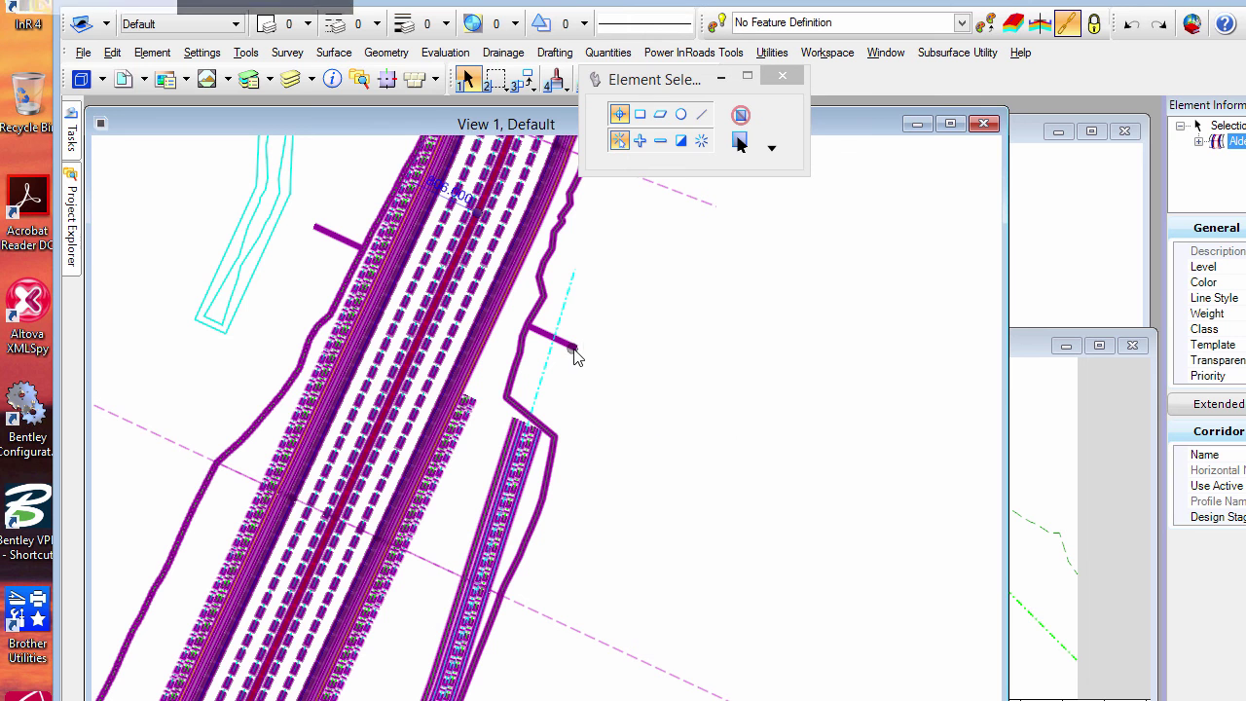
left_click(819, 343)
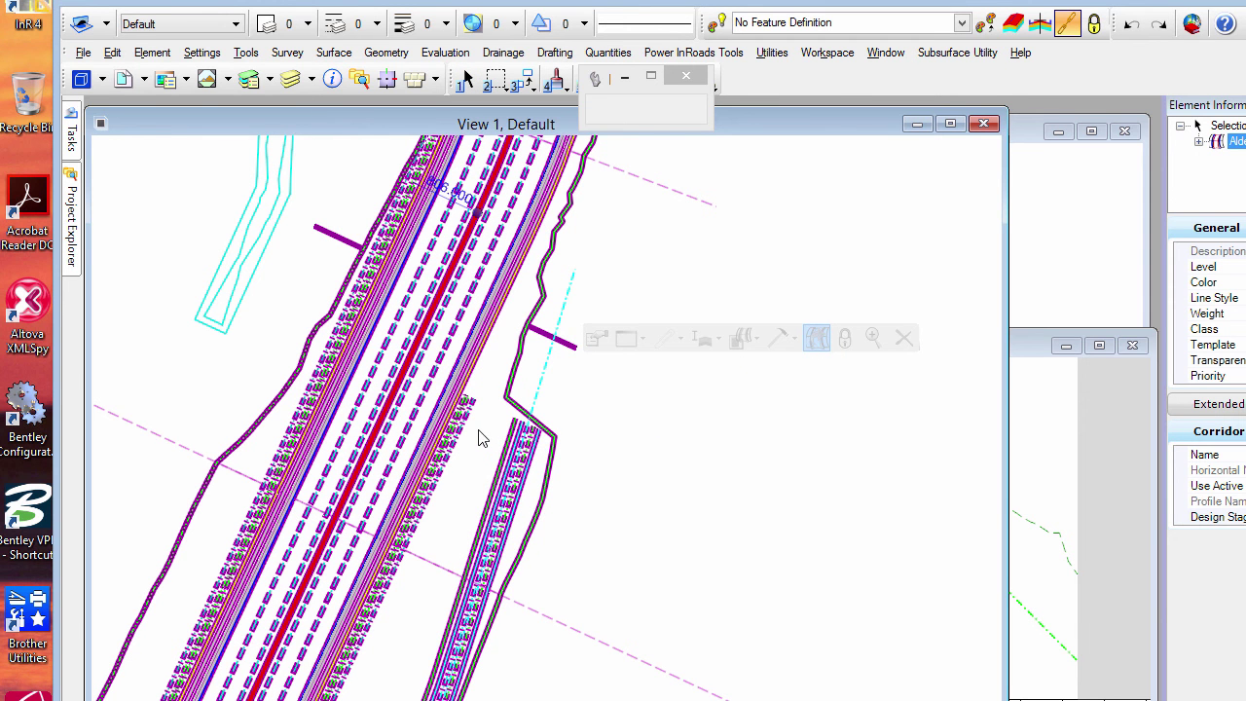
middle_click_drag(578, 512, 686, 503, "shift")
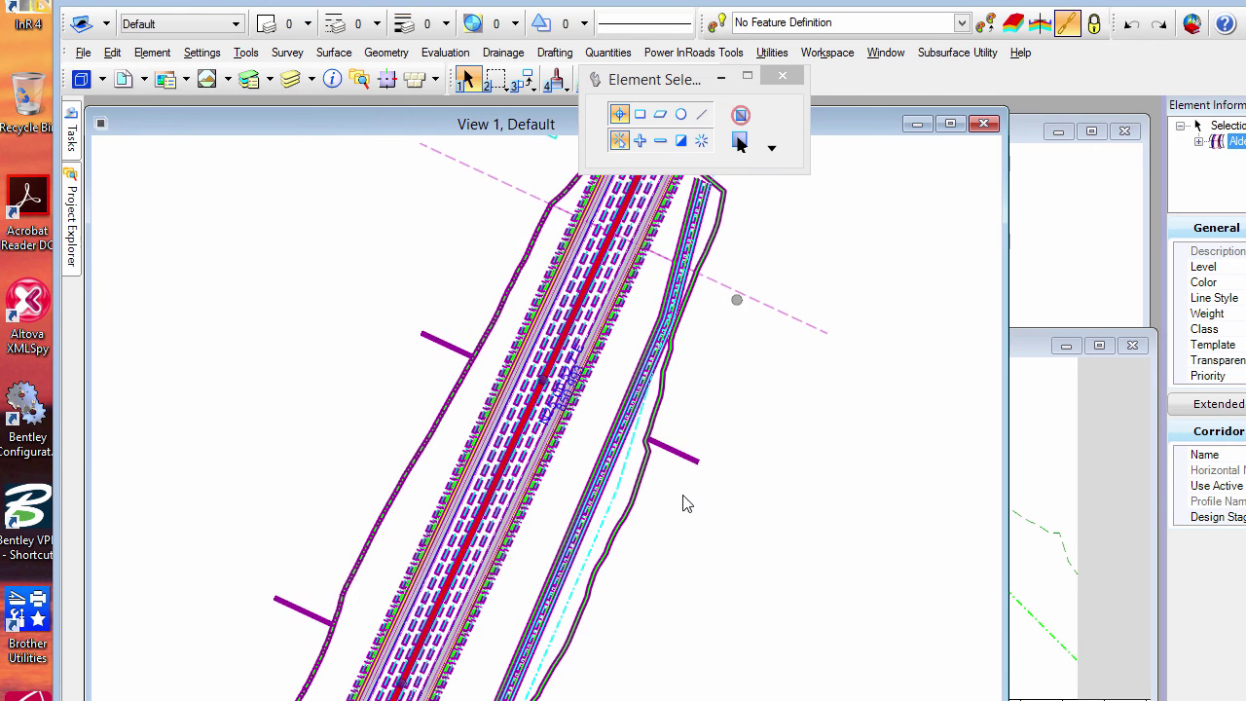
middle_click_drag(653, 557, 659, 403)
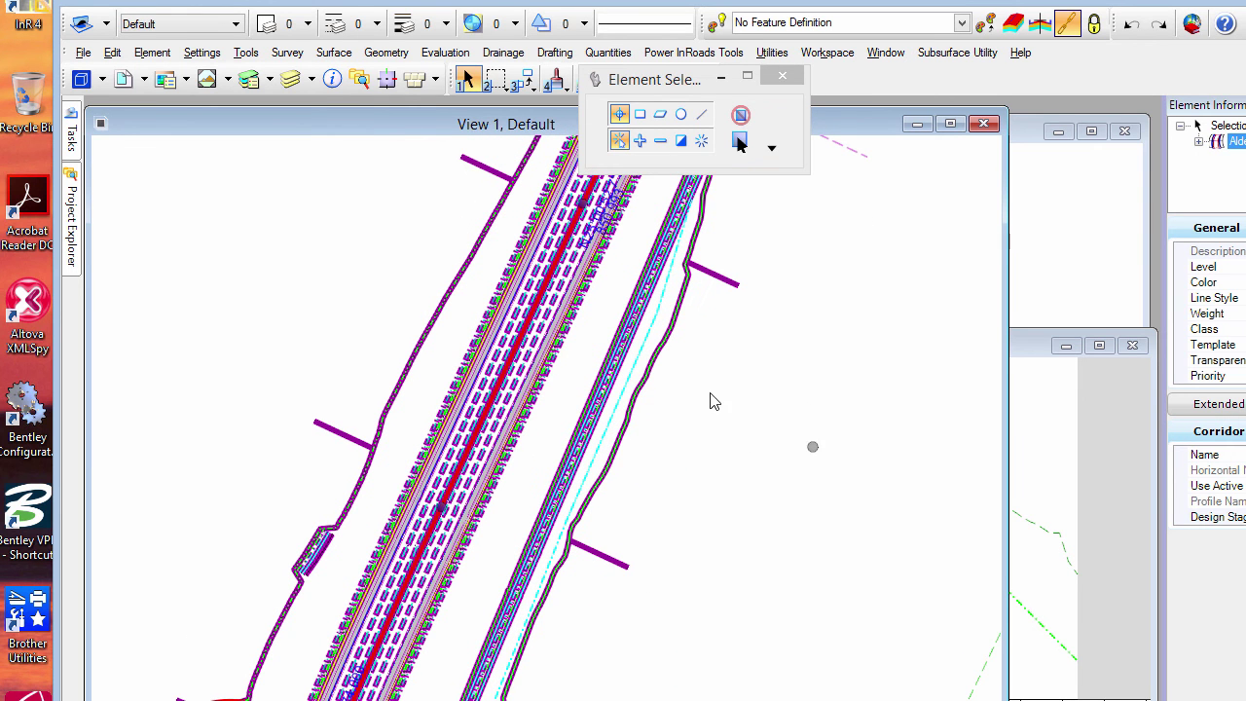